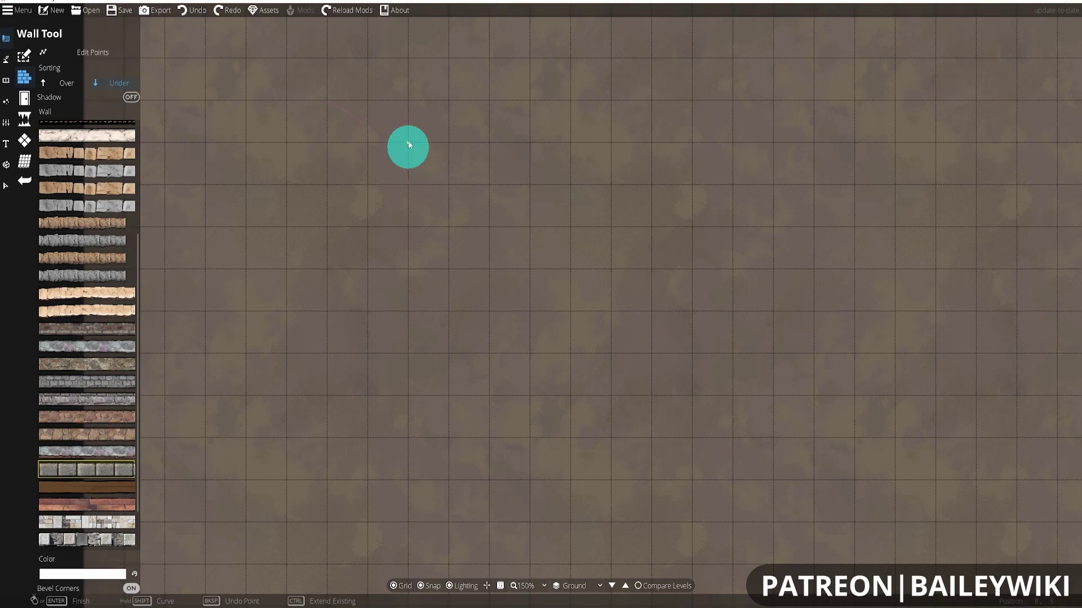
- Draw a closed circular stone wall from Shift-curved arcs
{"action": "left_click", "coordinate": [407, 103], "text": "shift"}
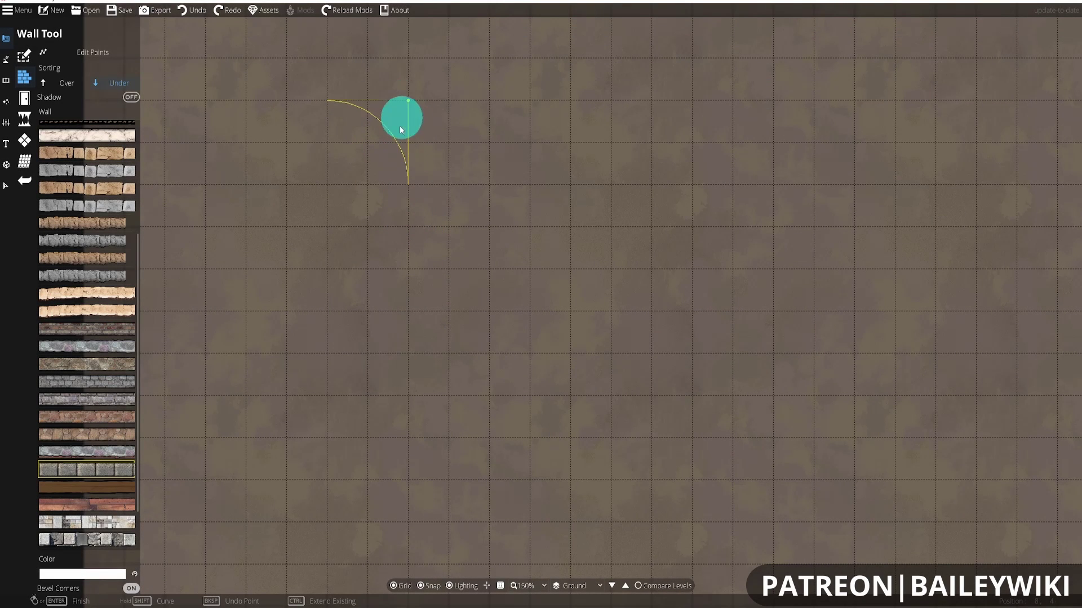
{"action": "left_click", "coordinate": [409, 267], "text": "shift"}
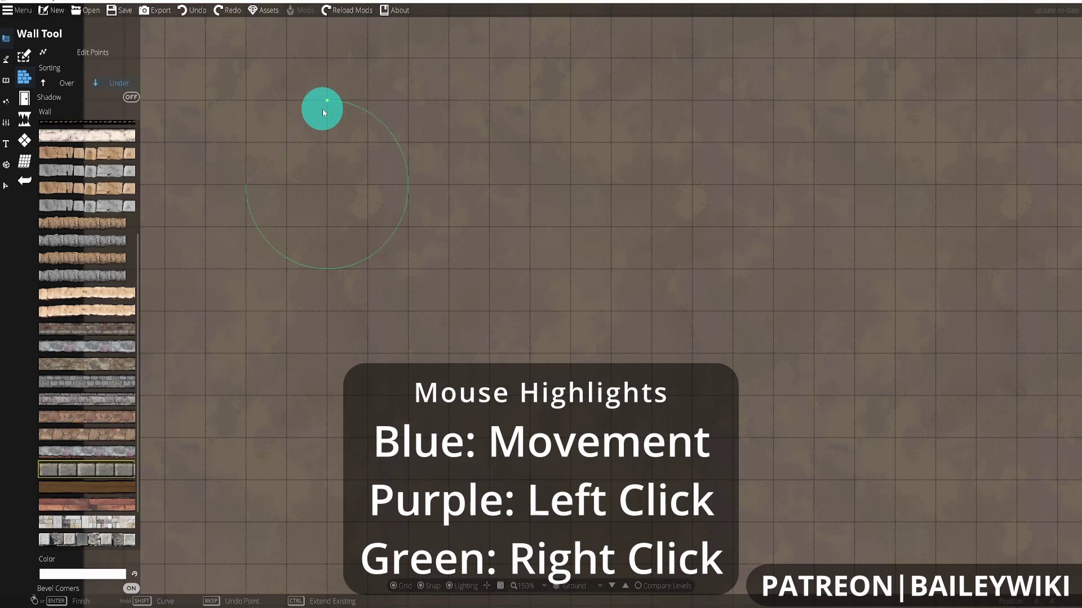
{"action": "left_click", "coordinate": [246, 97], "text": "shift"}
- Draw a separate S-shaped winding stone wall beside the circle, with arcs bending opposite ways
{"action": "left_click", "coordinate": [496, 103]}
{"action": "left_click", "coordinate": [574, 182], "text": "shift"}
{"action": "left_click", "coordinate": [573, 98], "text": "shift"}
{"action": "left_click", "coordinate": [572, 270]}
{"action": "left_click", "coordinate": [735, 353]}
{"action": "right_click", "coordinate": [732, 269]}
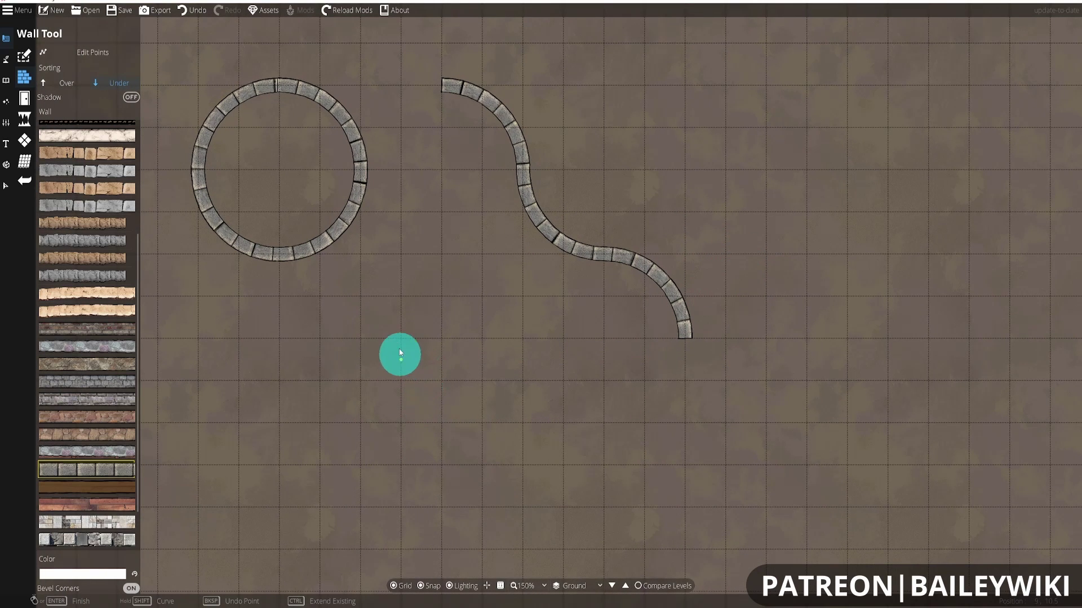
- Finish a wavy stone wall along the bottom of the map with Shift-curved segments
{"action": "left_click", "coordinate": [406, 429], "text": "shift"}
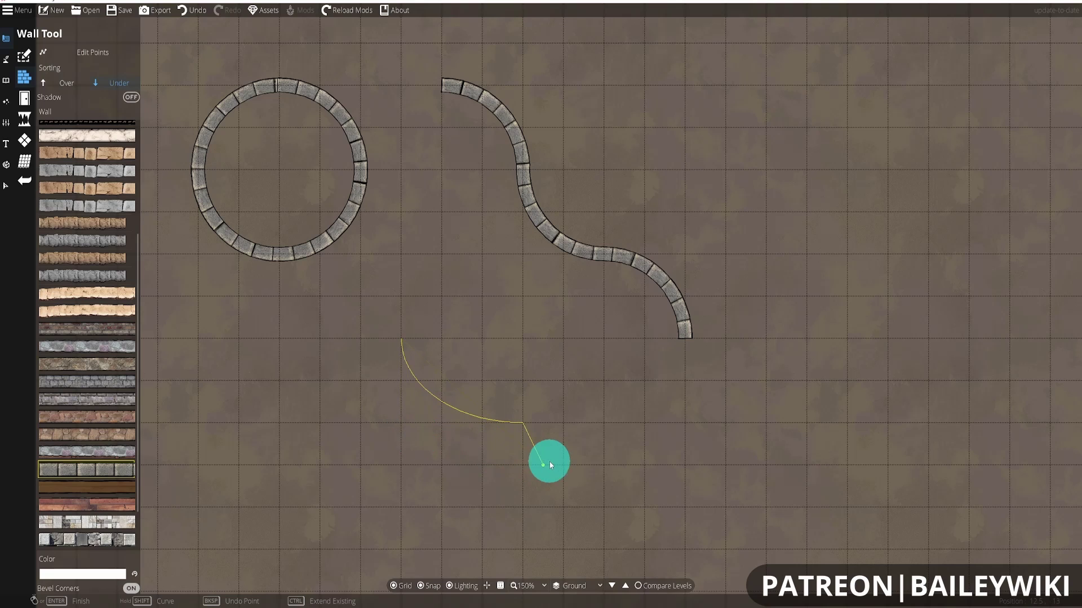
{"action": "left_click_drag", "start_coordinate": [652, 496], "coordinate": [635, 468]}
{"action": "key", "text": "shift"}
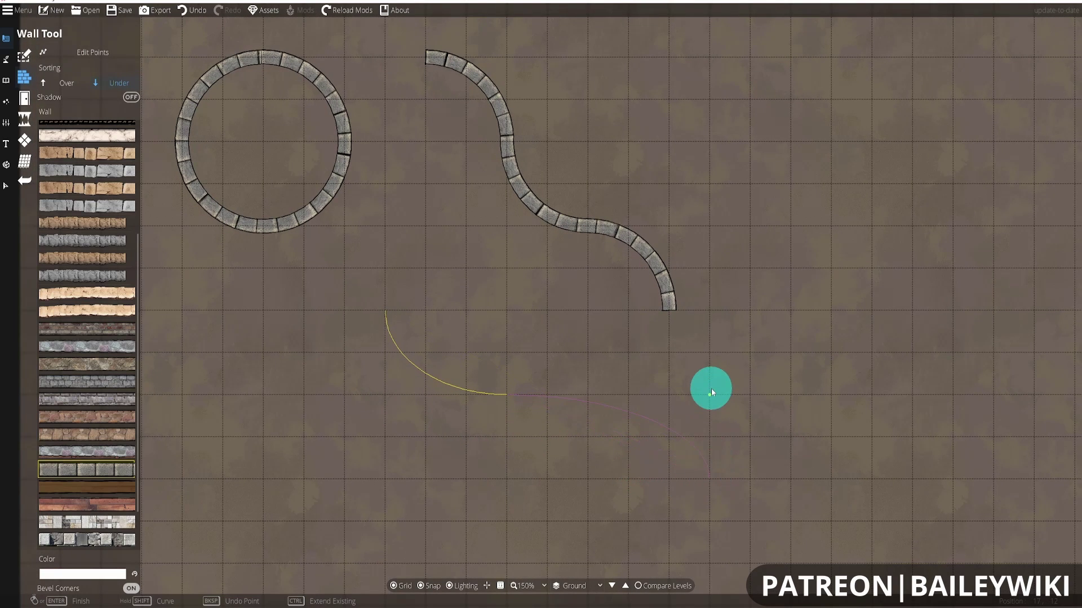
{"action": "right_click", "coordinate": [711, 395]}
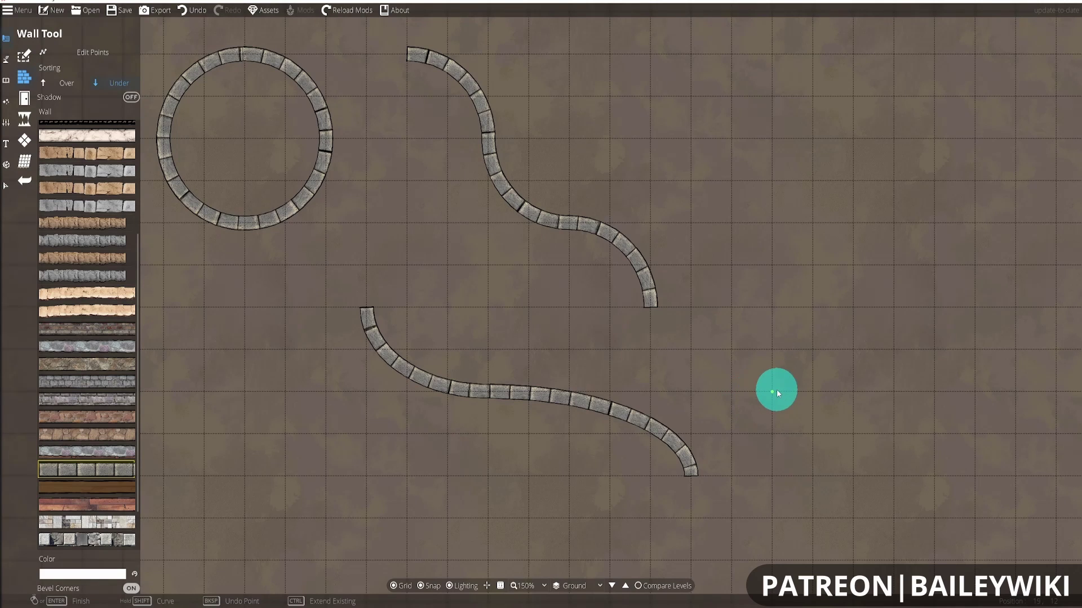
- Draw a second closed circular stone wall in free space to the right
{"action": "left_click_drag", "start_coordinate": [777, 390], "coordinate": [713, 376]}
{"action": "left_click", "coordinate": [714, 298]}
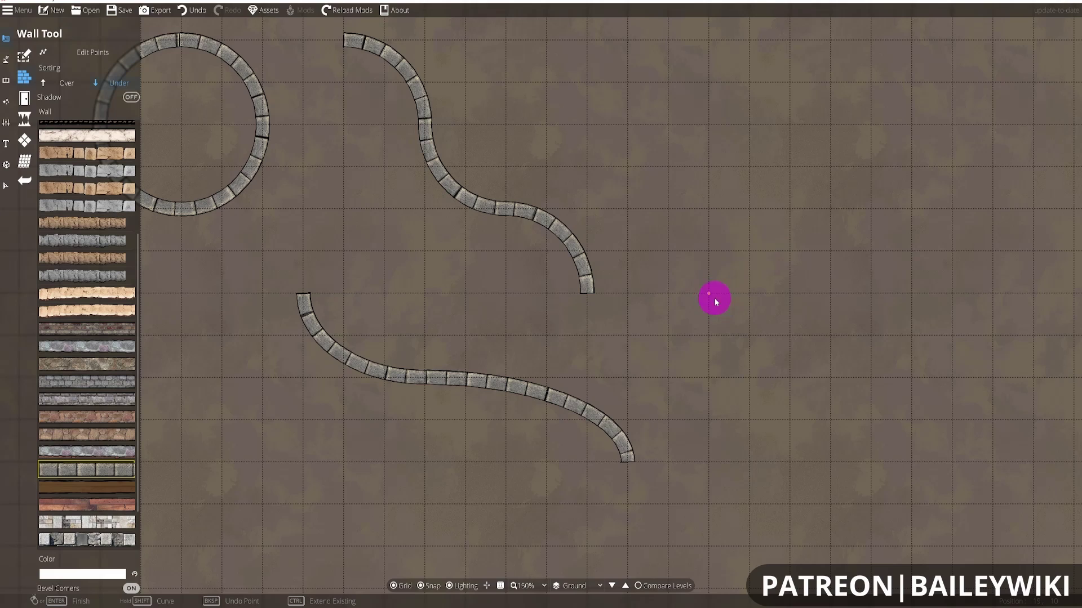
{"action": "left_click", "coordinate": [708, 218]}
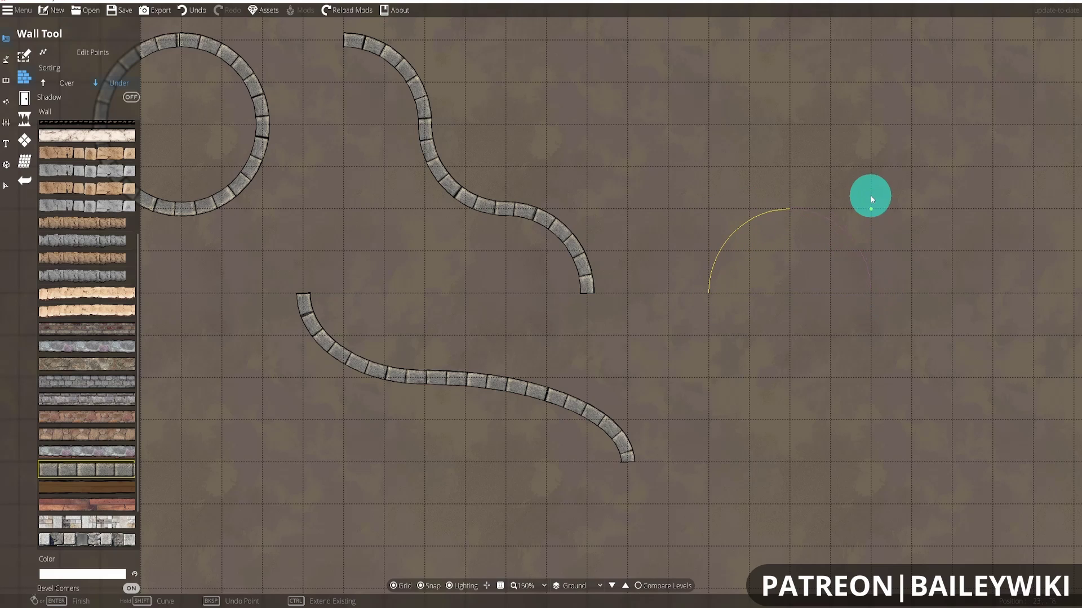
{"action": "left_click", "coordinate": [870, 213]}
{"action": "left_click", "coordinate": [872, 378]}
{"action": "left_click", "coordinate": [717, 369]}
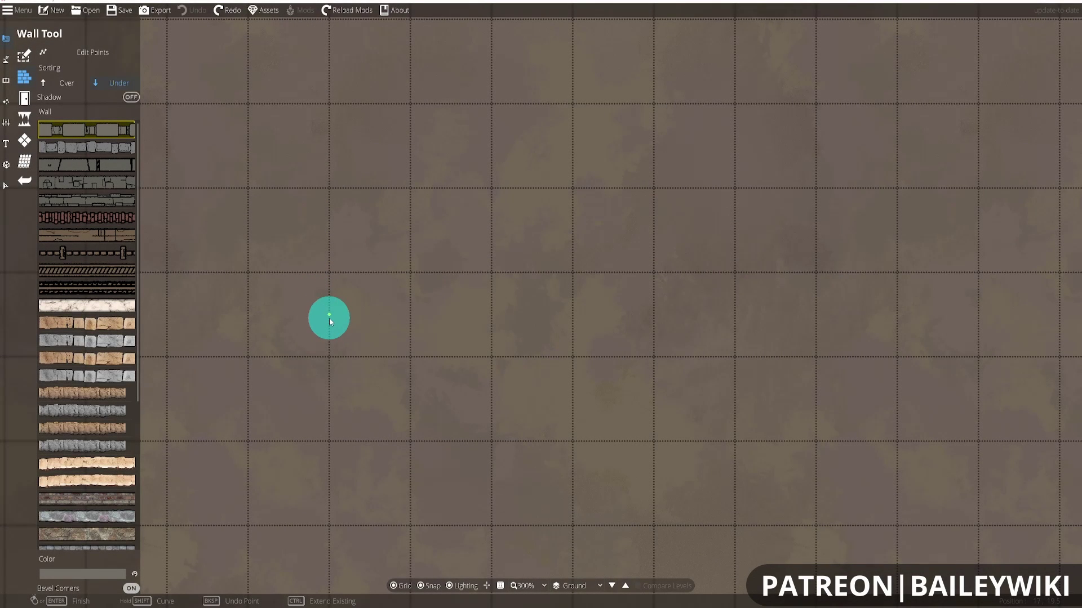
- Draw a trial curved wall, then undo it
{"action": "left_click", "coordinate": [329, 318]}
{"action": "left_click", "coordinate": [566, 316]}
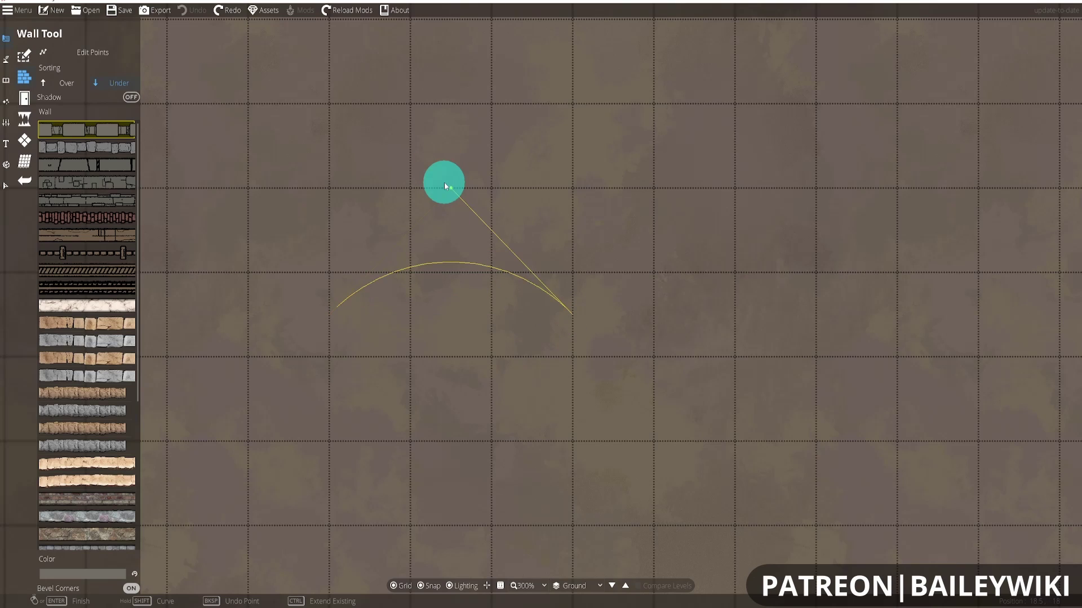
{"action": "right_click", "coordinate": [445, 186]}
{"action": "key", "text": "ctrl+z"}
- Draw a custom-polygon brick pattern shape with one arched edge and two straight sides
{"action": "left_click", "coordinate": [24, 140]}
{"action": "left_click", "coordinate": [78, 68]}
{"action": "left_click", "coordinate": [413, 273]}
{"action": "left_click_drag", "start_coordinate": [582, 366], "coordinate": [571, 272]}
{"action": "left_click", "coordinate": [417, 354]}
{"action": "left_click", "coordinate": [420, 273]}
{"action": "left_click", "coordinate": [26, 106]}
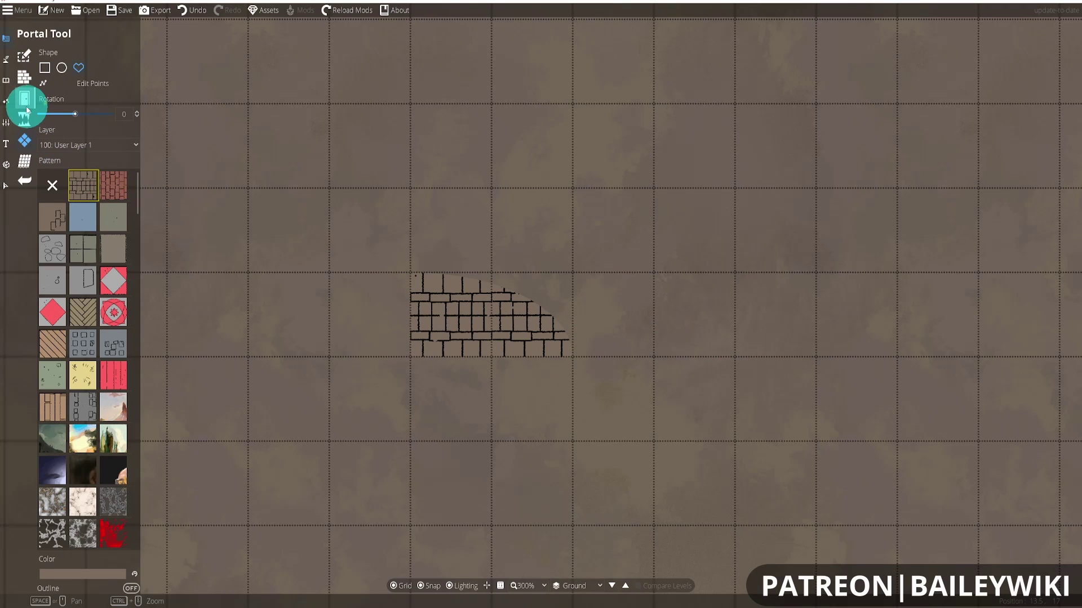
- Remove the brick shape, then draw a trial red path and undo it
{"action": "key", "text": "ctrl+z"}
{"action": "left_click", "coordinate": [5, 60]}
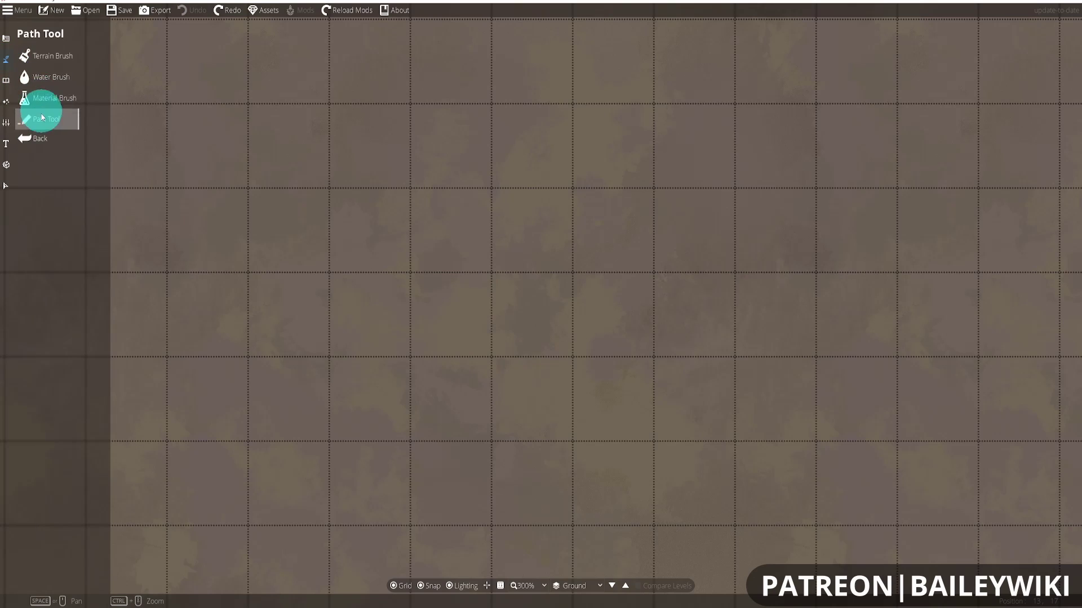
{"action": "left_click", "coordinate": [43, 115]}
{"action": "left_click", "coordinate": [333, 229]}
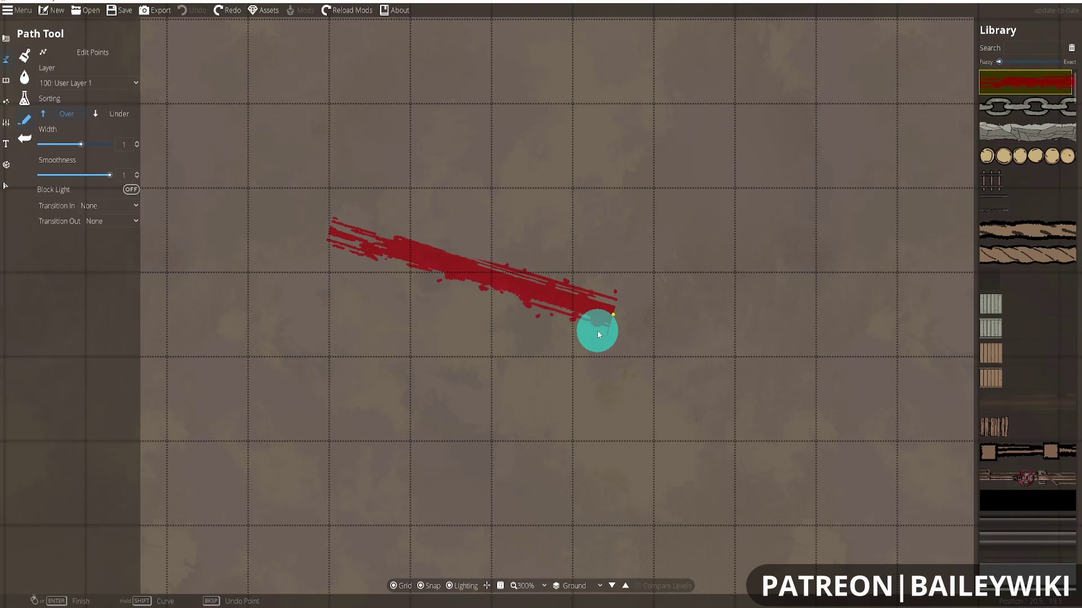
{"action": "left_click", "coordinate": [598, 335]}
{"action": "left_click", "coordinate": [535, 434]}
{"action": "right_click", "coordinate": [720, 471]}
{"action": "left_click", "coordinate": [6, 38]}
{"action": "key", "text": "ctrl+z"}
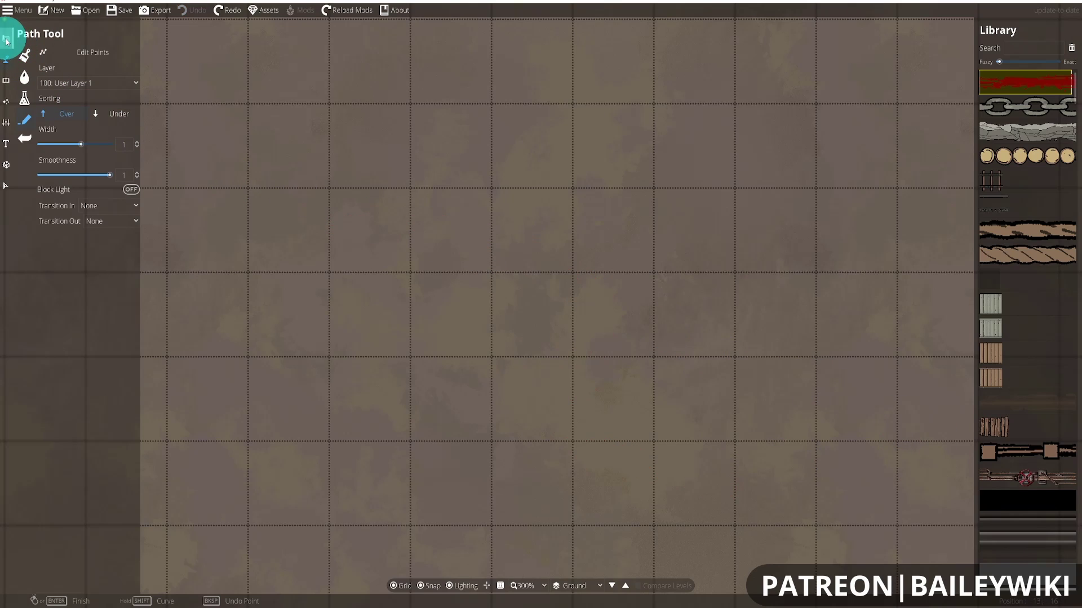
- Draw a custom-polygon wooden-floored building with one curved stone wall
{"action": "left_click", "coordinate": [6, 40]}
{"action": "left_click", "coordinate": [52, 54]}
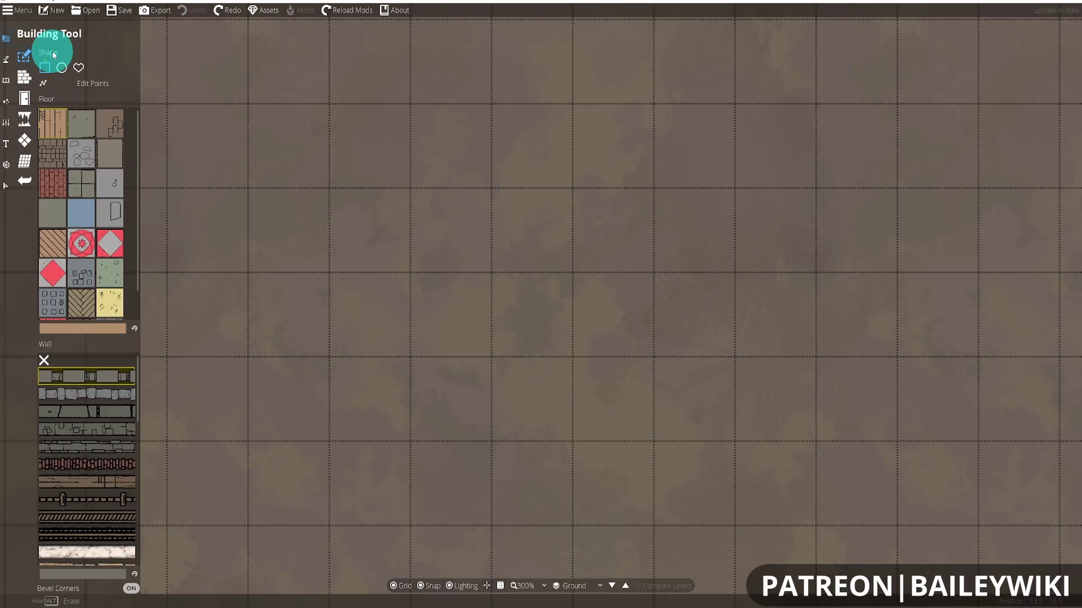
{"action": "left_click", "coordinate": [78, 68]}
{"action": "left_click", "coordinate": [330, 272]}
{"action": "left_click", "coordinate": [482, 352], "text": "shift"}
{"action": "left_click", "coordinate": [489, 259], "text": "shift"}
{"action": "left_click", "coordinate": [329, 355]}
{"action": "left_click", "coordinate": [338, 275]}
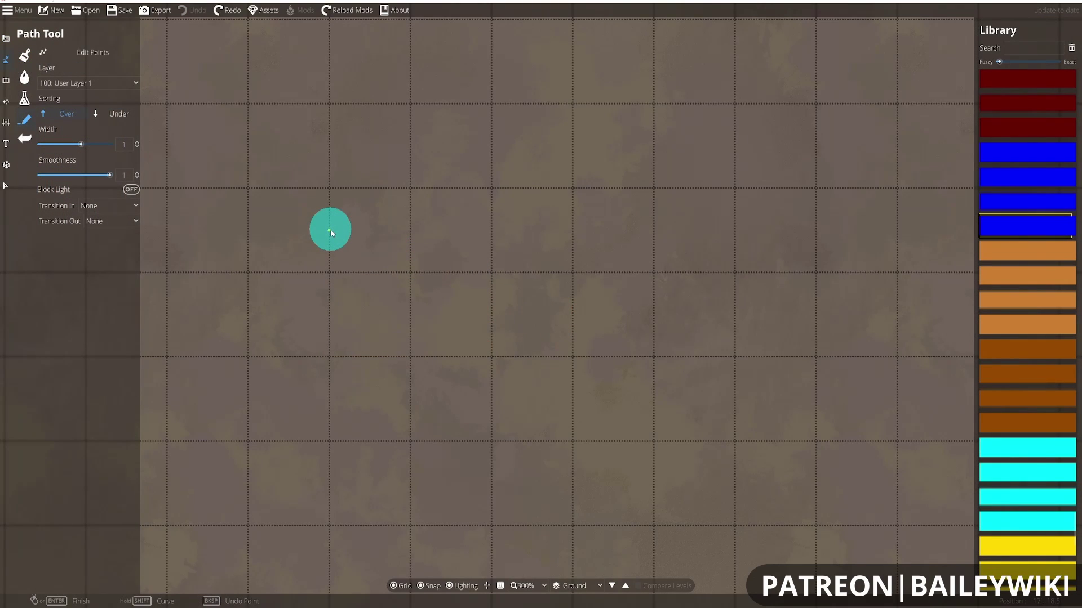
- Draw a straight blue path and drag its handle into a symmetric upward arch
{"action": "left_click", "coordinate": [329, 231]}
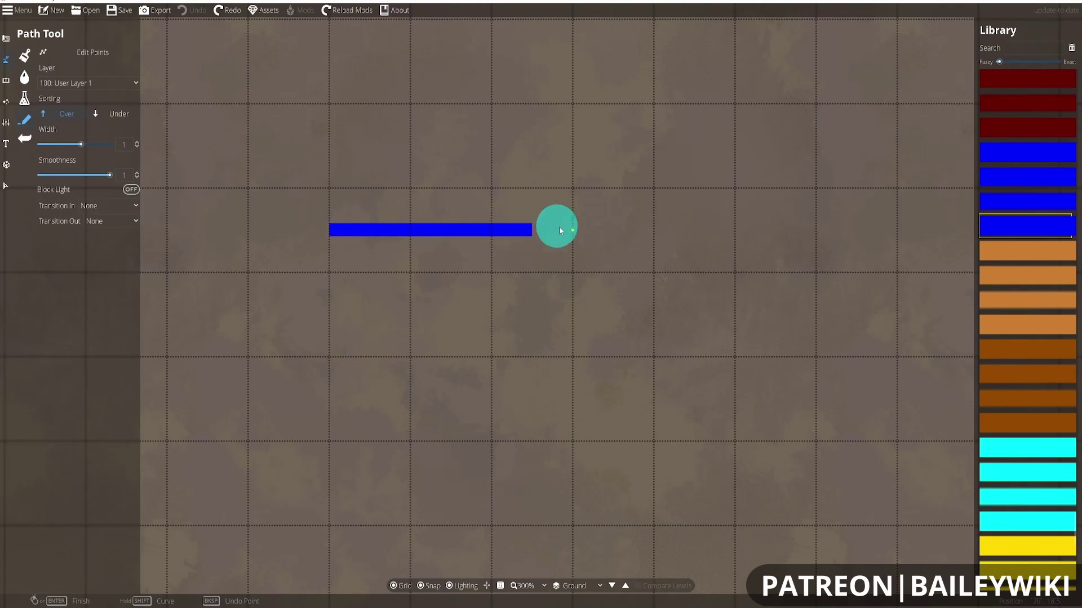
{"action": "double_click", "coordinate": [656, 235]}
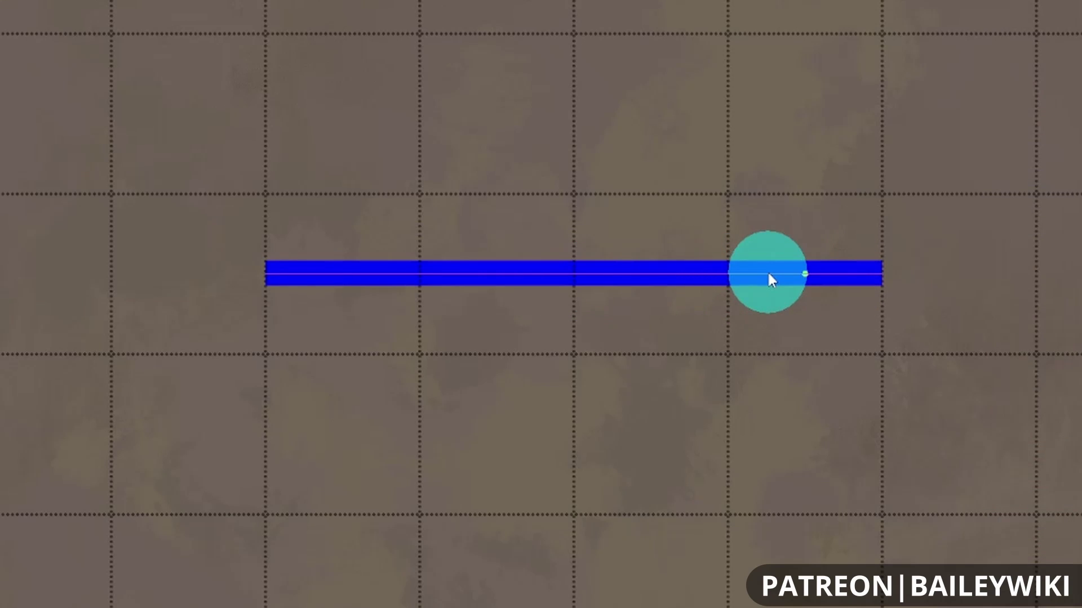
{"action": "left_click_drag", "start_coordinate": [573, 273], "coordinate": [708, 42]}
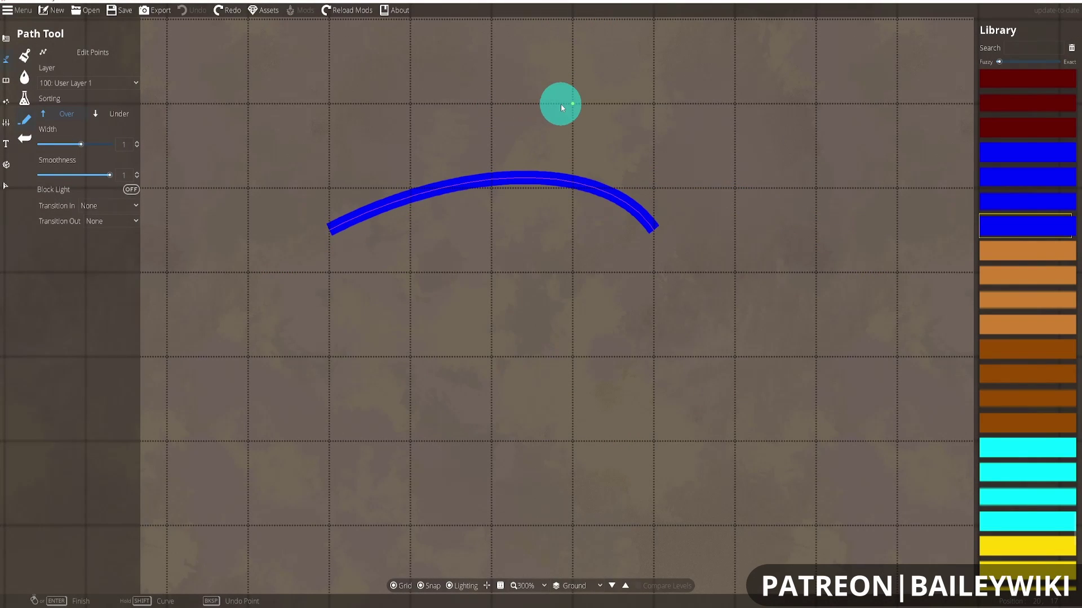
{"action": "mouse_move", "coordinate": [562, 107]}
{"action": "left_mouse_down"}
{"action": "mouse_move", "coordinate": [590, 104]}
{"action": "mouse_move", "coordinate": [480, 97]}
{"action": "mouse_move", "coordinate": [599, 103]}
{"action": "mouse_move", "coordinate": [576, 104]}
{"action": "left_mouse_up"}
{"action": "left_click_drag", "start_coordinate": [580, 103], "coordinate": [494, 53]}
{"action": "left_click", "coordinate": [694, 397]}
{"action": "right_click", "coordinate": [694, 398]}
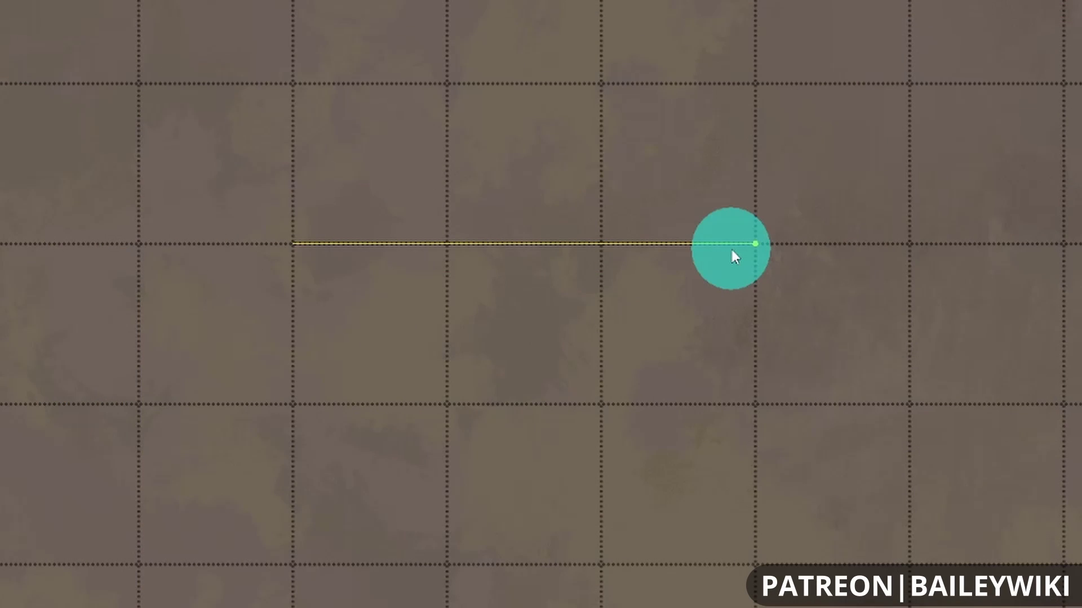
- Outline a rock-textured pattern shape with an arched top edge, straight sides and a straight bottom
{"action": "left_click", "coordinate": [731, 249]}
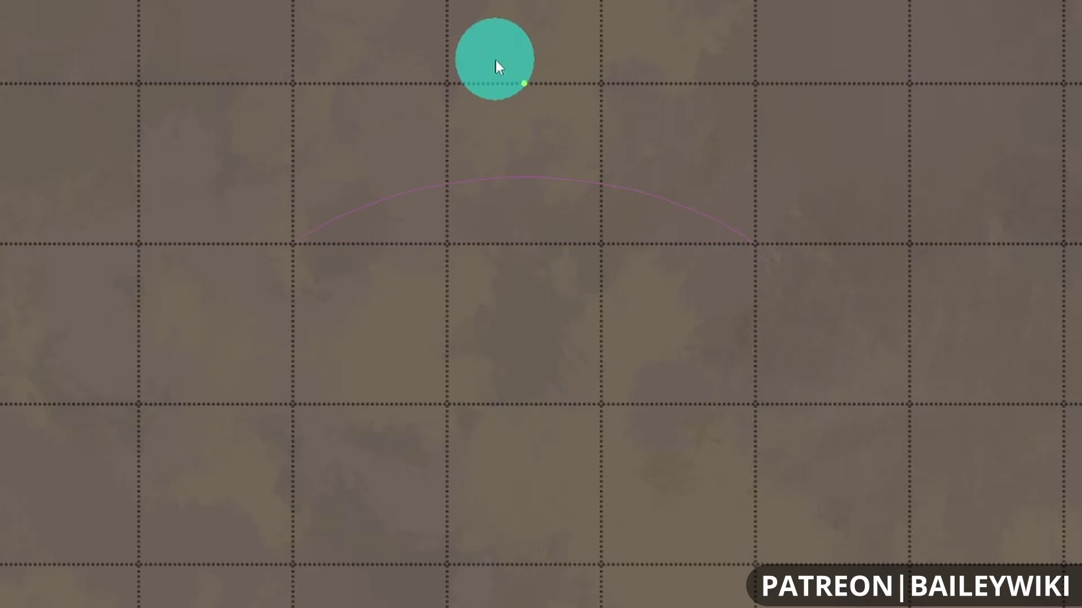
{"action": "left_click", "coordinate": [530, 60]}
{"action": "left_click_drag", "start_coordinate": [668, 200], "coordinate": [666, 209]}
{"action": "left_click", "coordinate": [647, 365]}
{"action": "left_click", "coordinate": [405, 364]}
{"action": "left_click", "coordinate": [416, 273]}
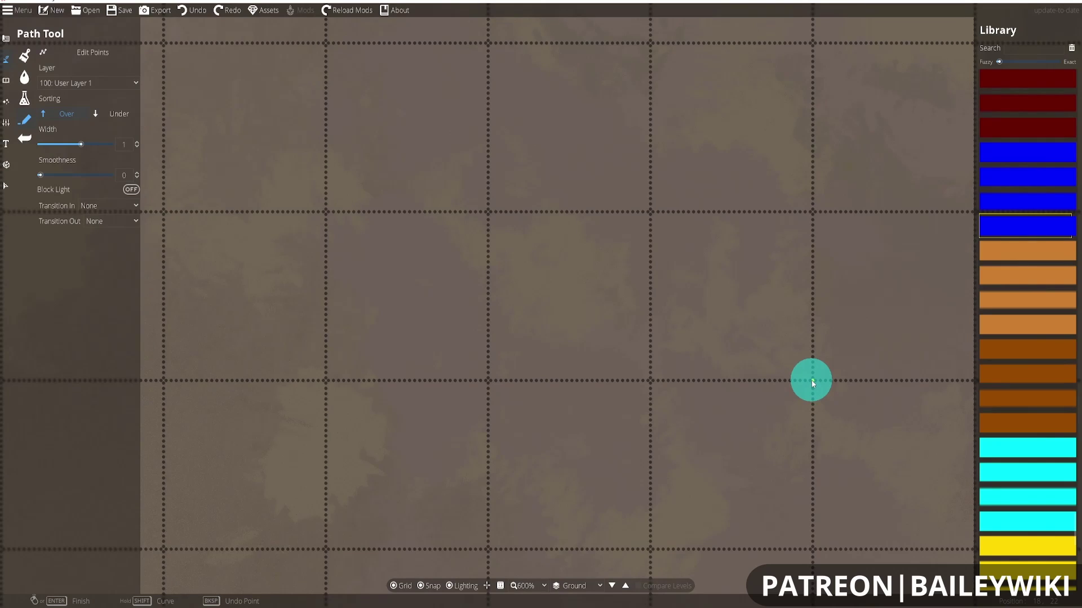
{"action": "left_click", "coordinate": [812, 382]}
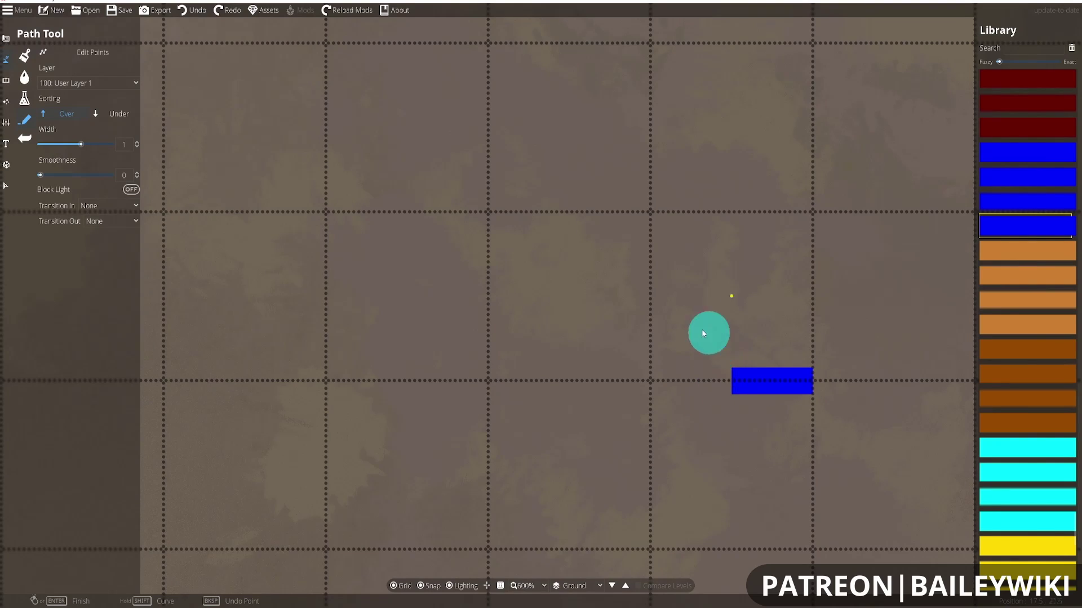
{"action": "left_click", "coordinate": [326, 212]}
{"action": "key", "text": "shift"}
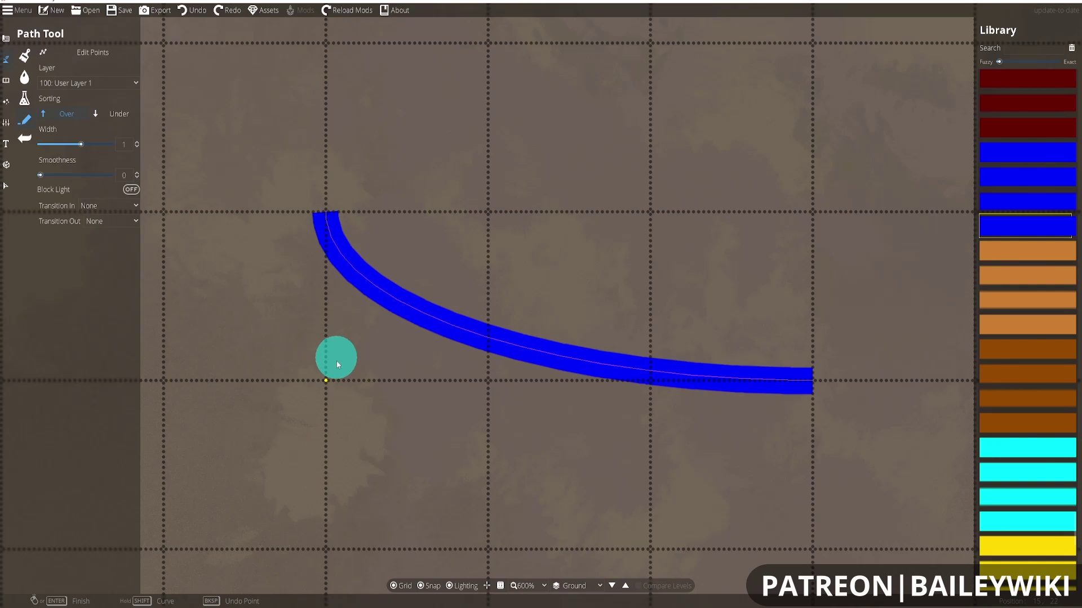
{"action": "right_click", "coordinate": [320, 311]}
{"action": "left_click_drag", "start_coordinate": [328, 106], "coordinate": [331, 168]}
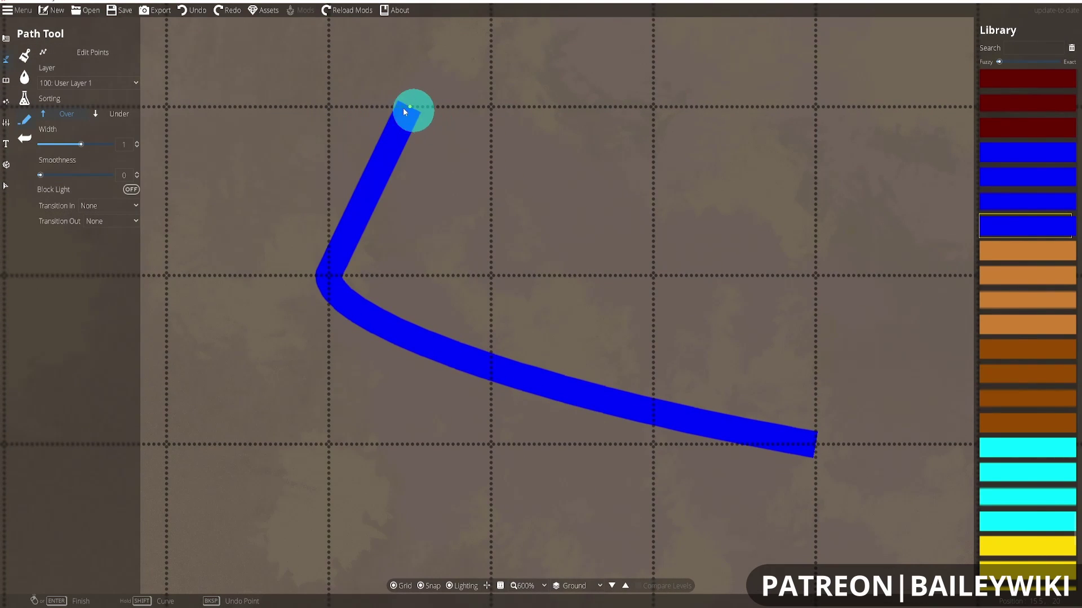
{"action": "left_click", "coordinate": [478, 107], "text": "shift"}
{"action": "left_click", "coordinate": [326, 109], "text": "shift"}
{"action": "left_click", "coordinate": [650, 133]}
{"action": "right_click", "coordinate": [667, 274]}
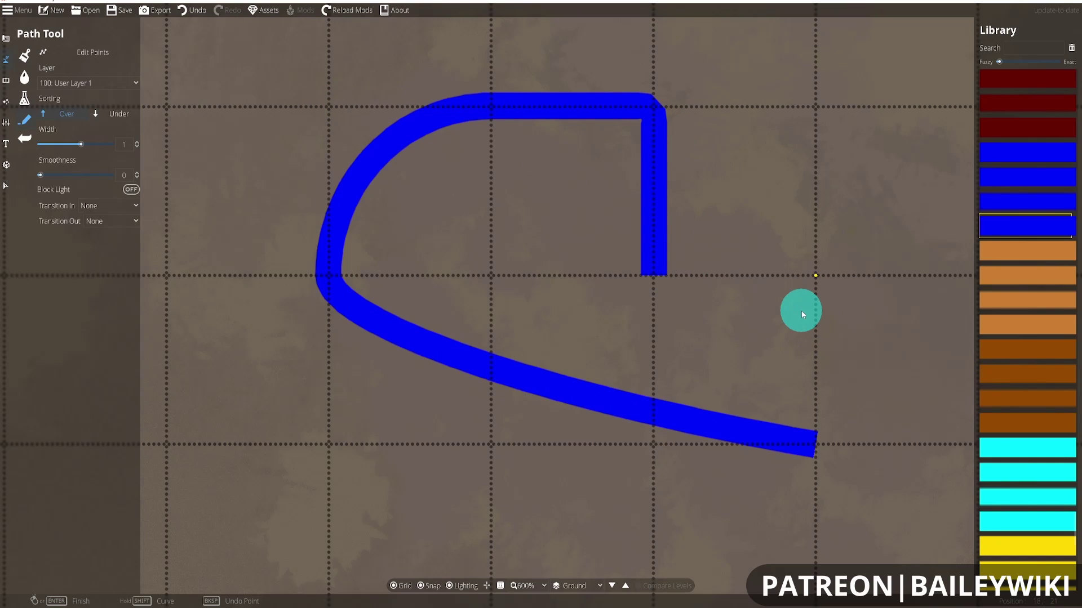
{"action": "key", "text": "ctrl+z"}
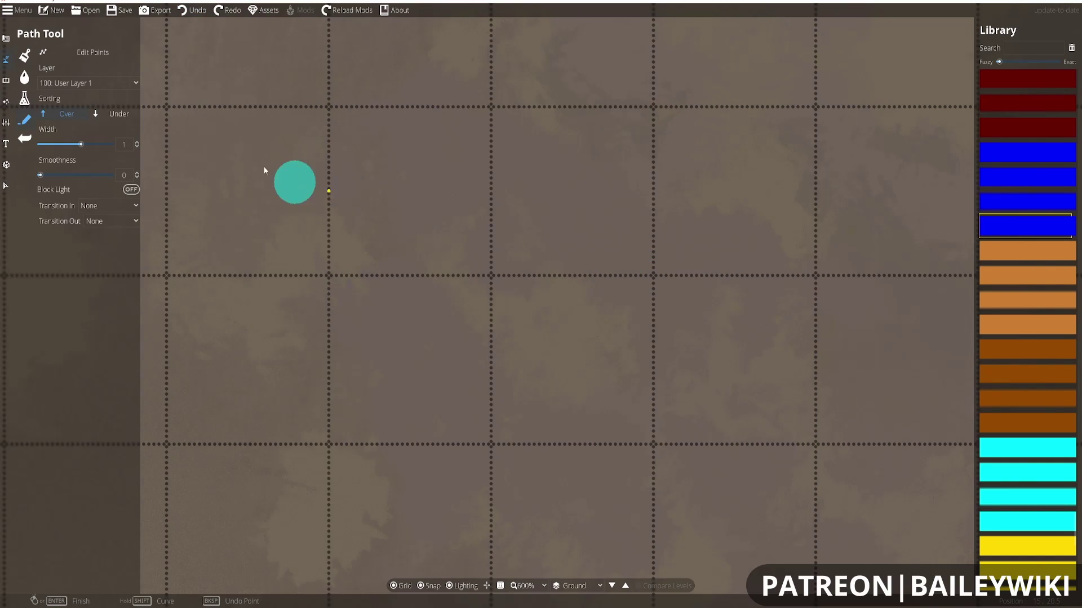
- In Preferences, toggle 'Snaps at every half grid unit' off and back on
{"action": "left_click", "coordinate": [12, 12]}
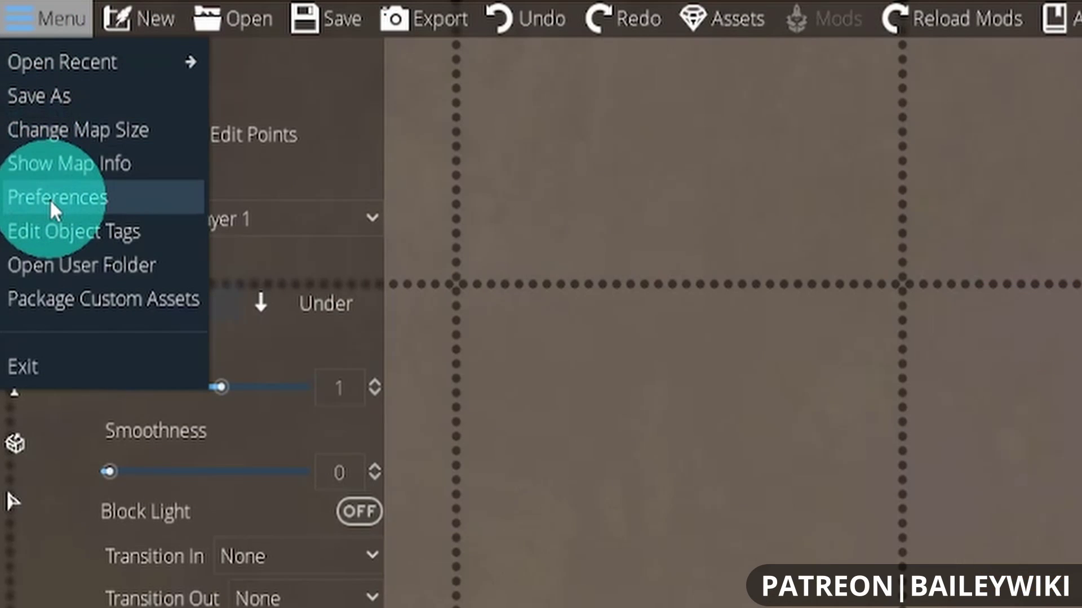
{"action": "left_click", "coordinate": [50, 198]}
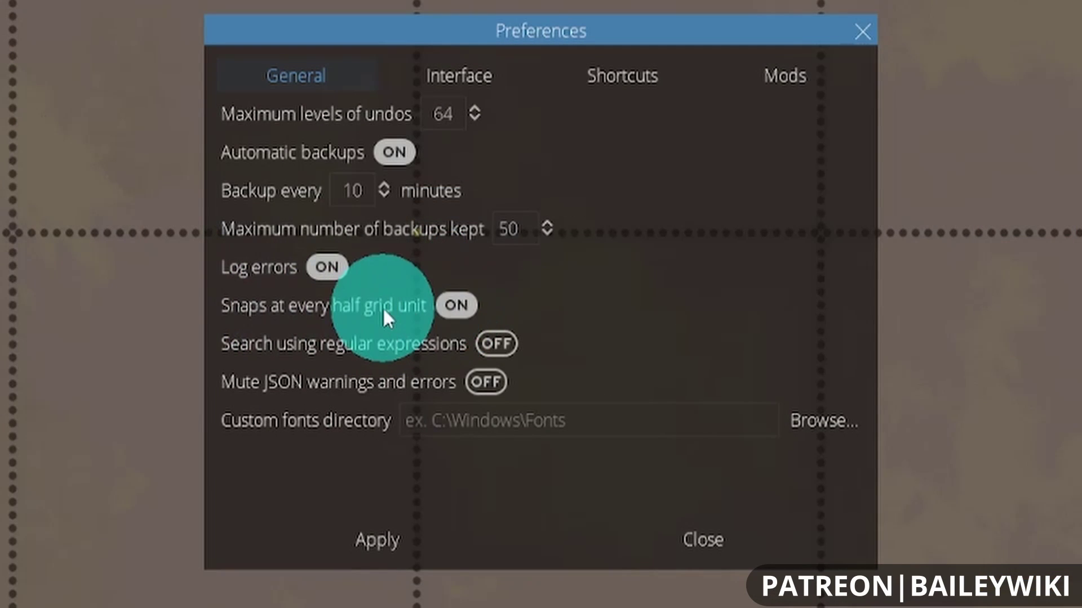
{"action": "left_click", "coordinate": [448, 307]}
{"action": "left_click", "coordinate": [457, 306]}
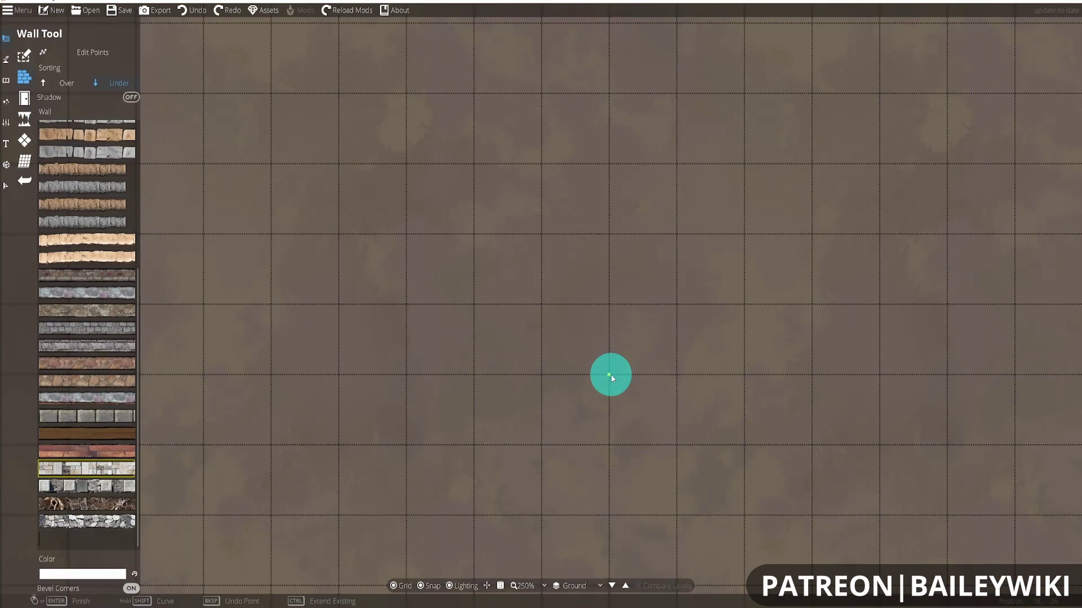
- Draw a closed D-shaped stone wall, curved on the left and straight on the right
{"action": "left_click", "coordinate": [611, 374]}
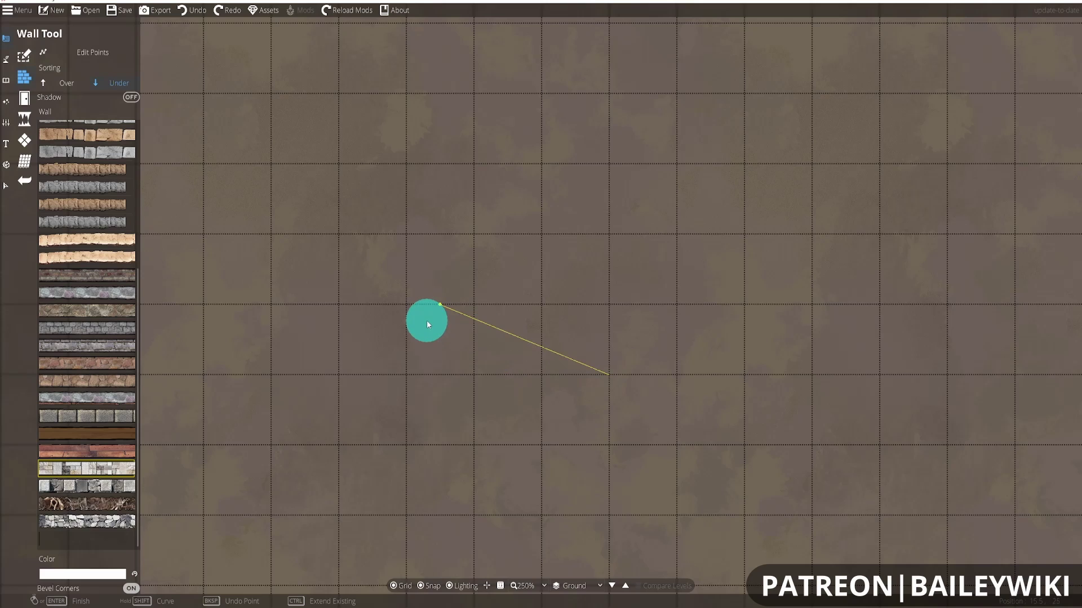
{"action": "left_click", "coordinate": [280, 249], "text": "shift"}
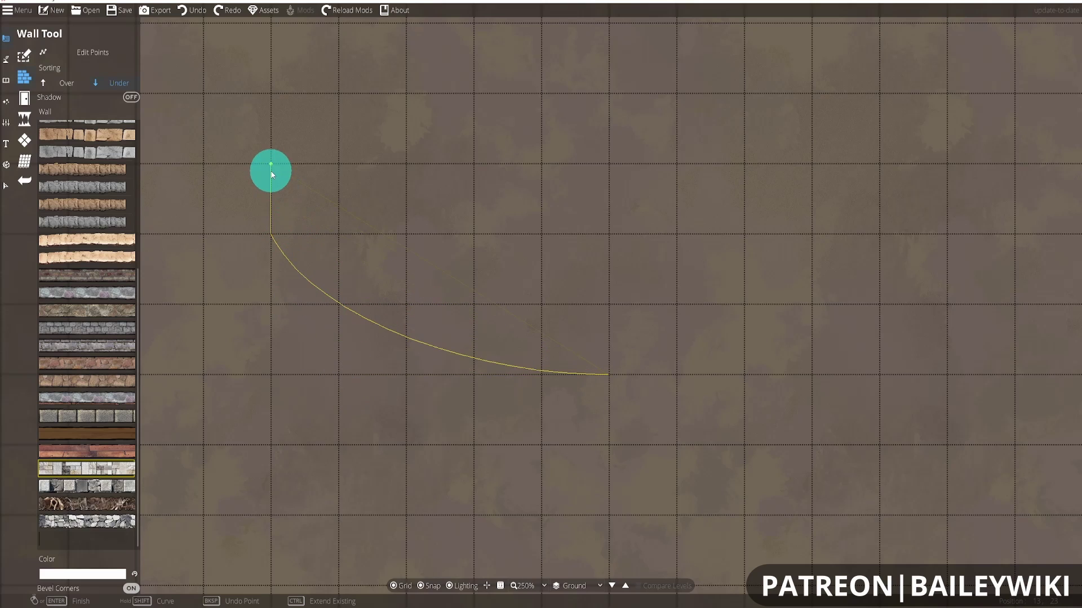
{"action": "left_click", "coordinate": [271, 171]}
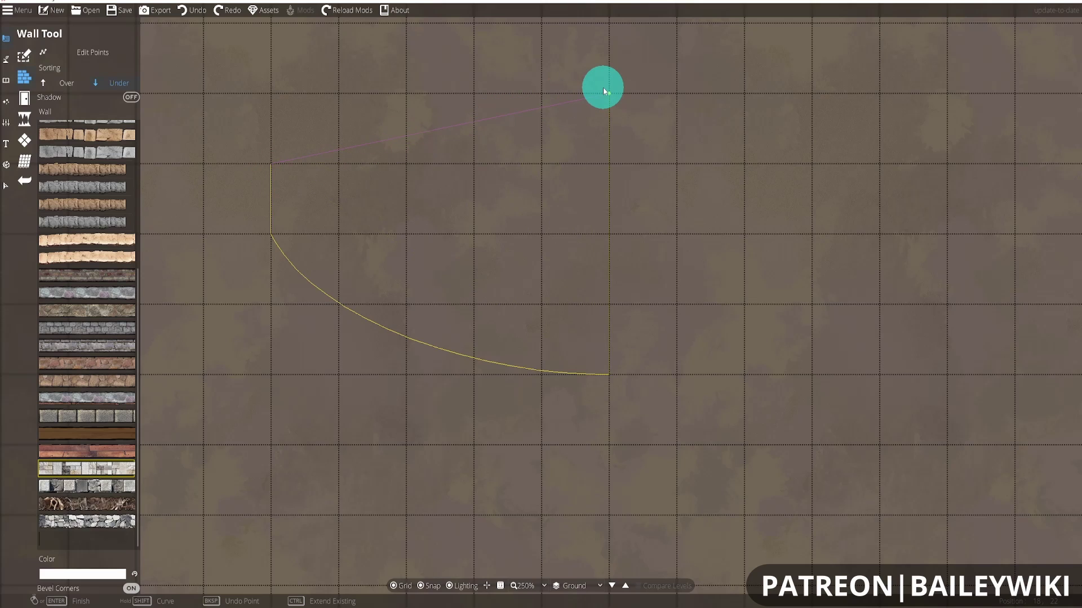
{"action": "left_click", "coordinate": [604, 32]}
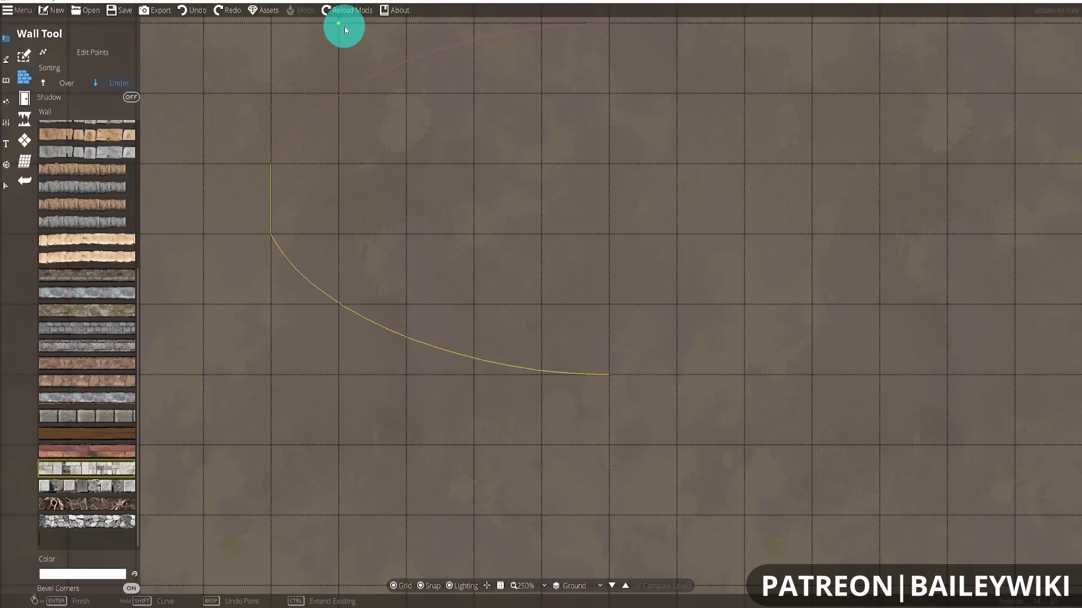
{"action": "left_click", "coordinate": [345, 27]}
{"action": "left_click", "coordinate": [613, 374]}
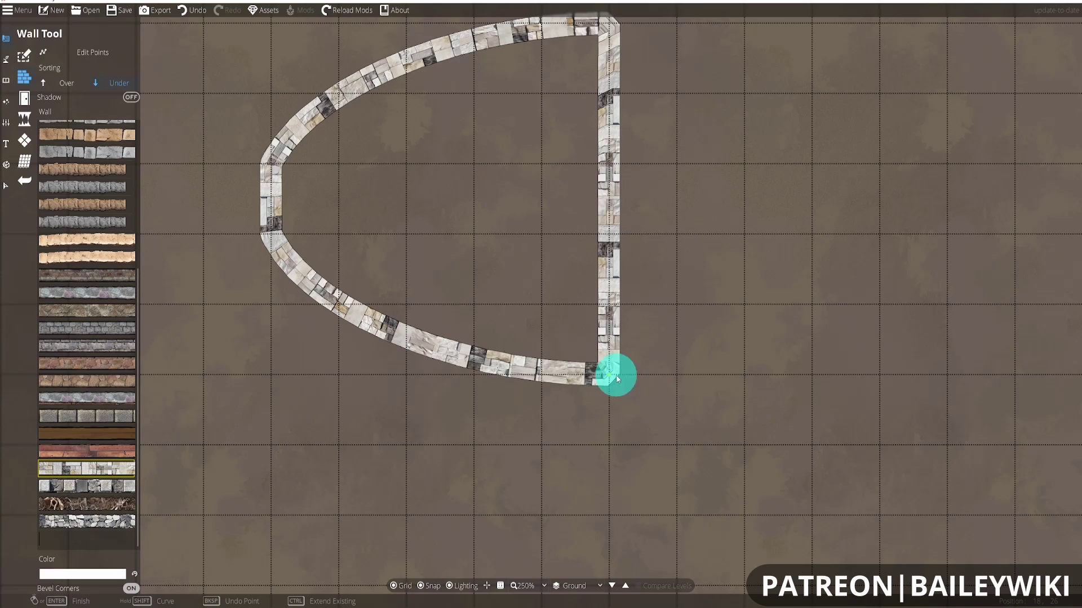
- Shift the view and start a second wall to the right of the first
{"action": "left_click_drag", "start_coordinate": [720, 333], "coordinate": [716, 370]}
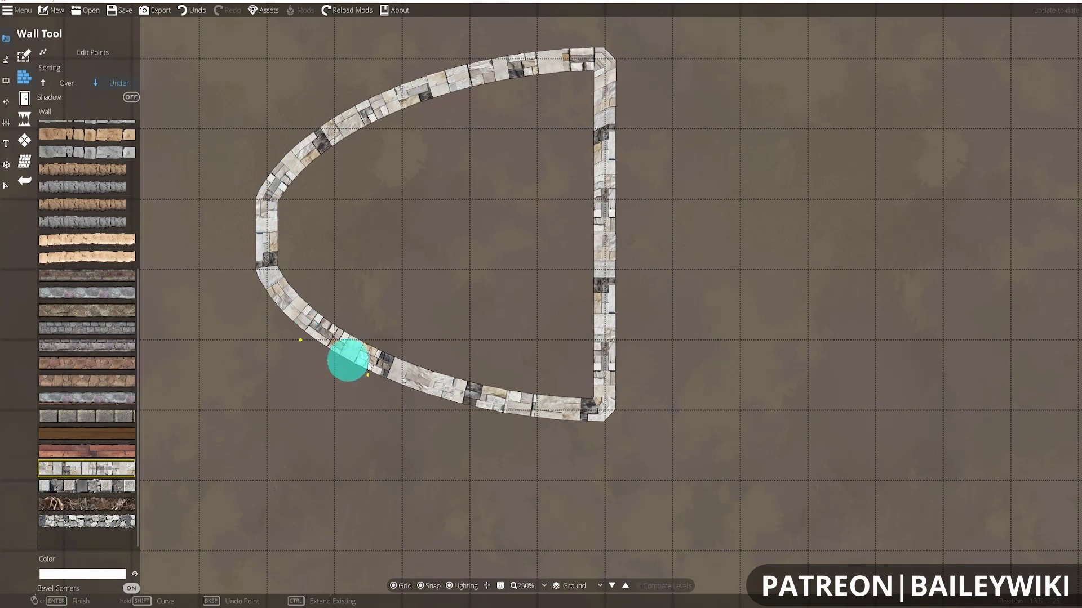
{"action": "left_click_drag", "start_coordinate": [749, 194], "coordinate": [730, 179]}
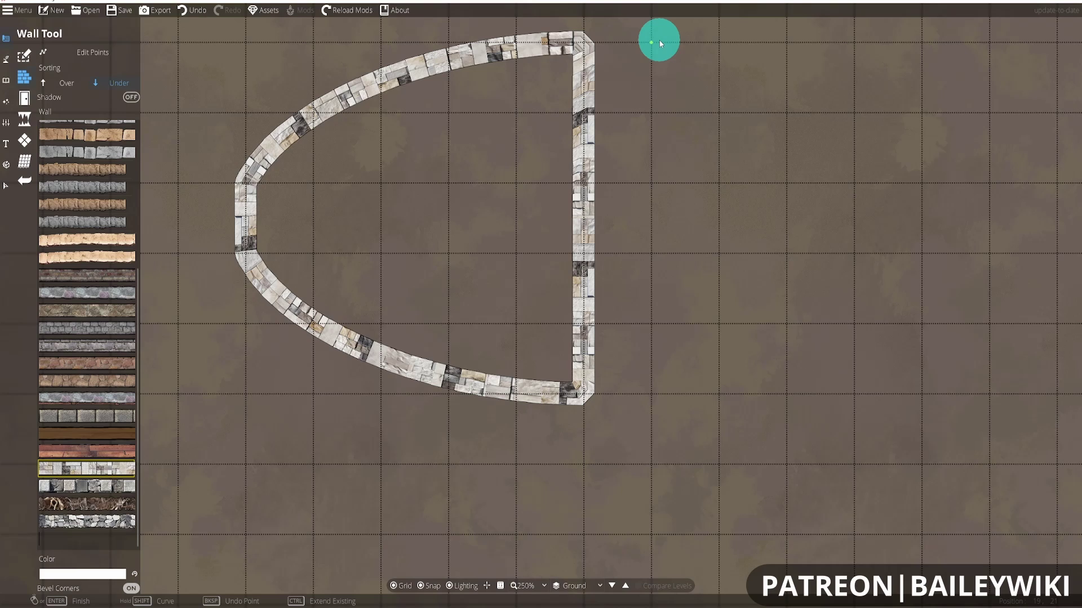
{"action": "left_click", "coordinate": [660, 40]}
- Outline the second wall with a straight left side, fix one misplaced point, and close it with a curve
{"action": "left_click", "coordinate": [655, 391]}
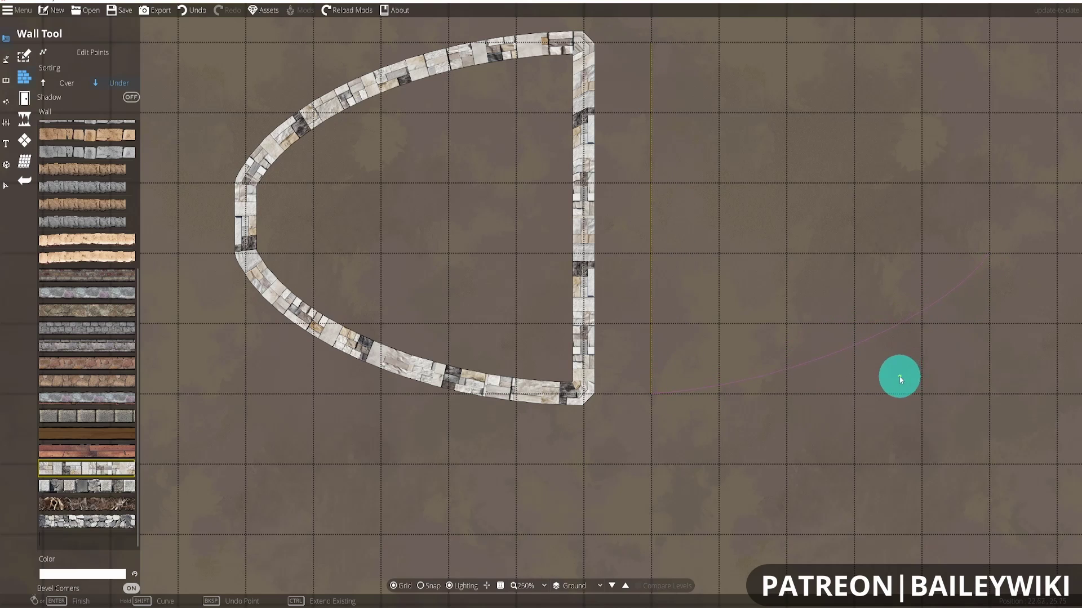
{"action": "left_click", "coordinate": [922, 395]}
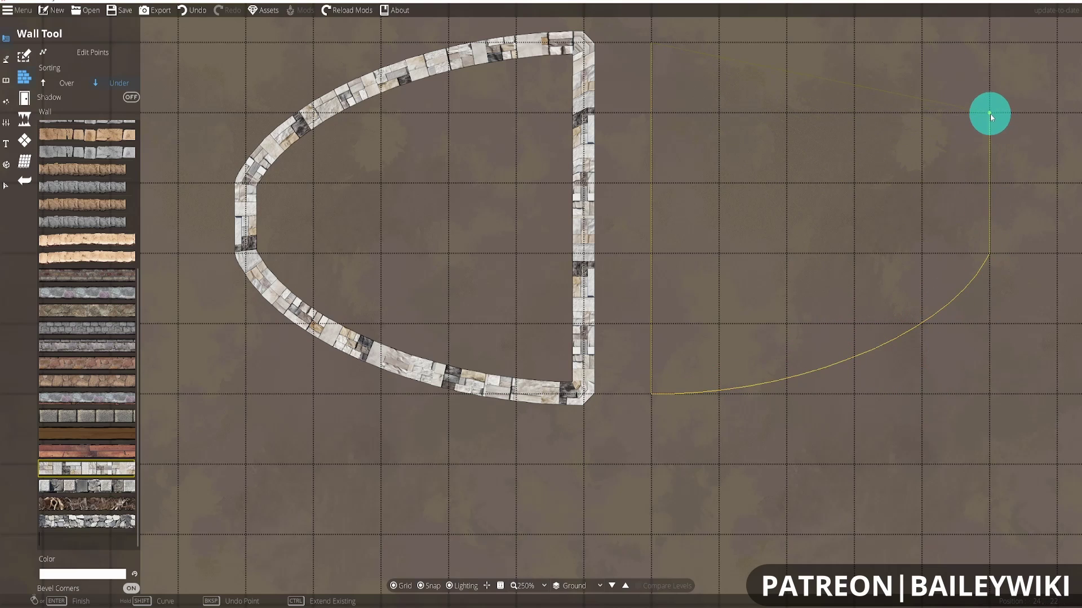
{"action": "left_click", "coordinate": [990, 114]}
{"action": "key", "text": "BackSpace"}
{"action": "left_click", "coordinate": [991, 182]}
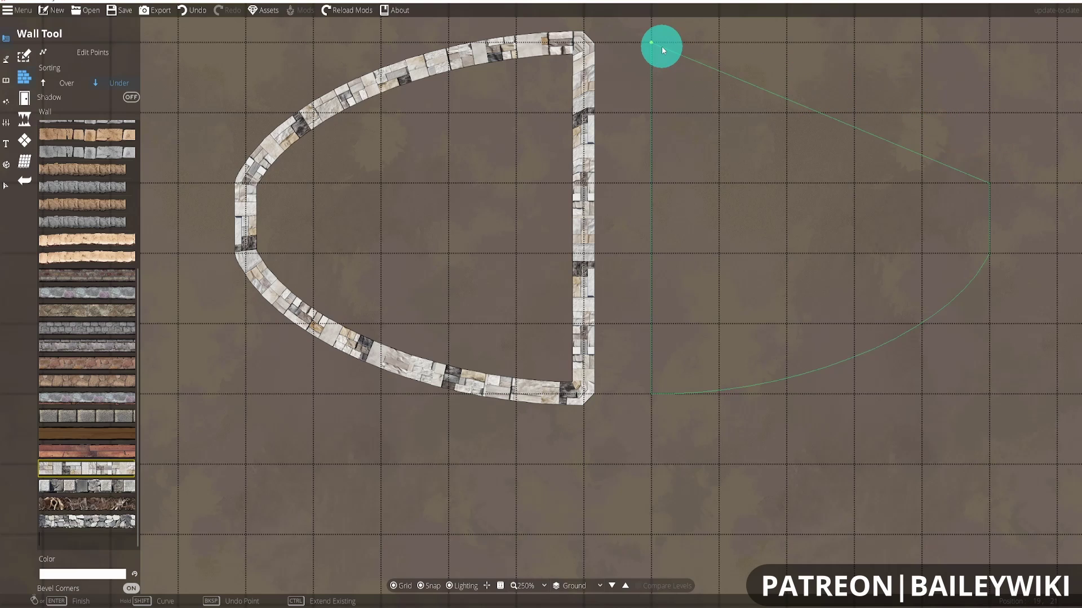
{"action": "key", "text": "shift"}
{"action": "key", "text": "s"}
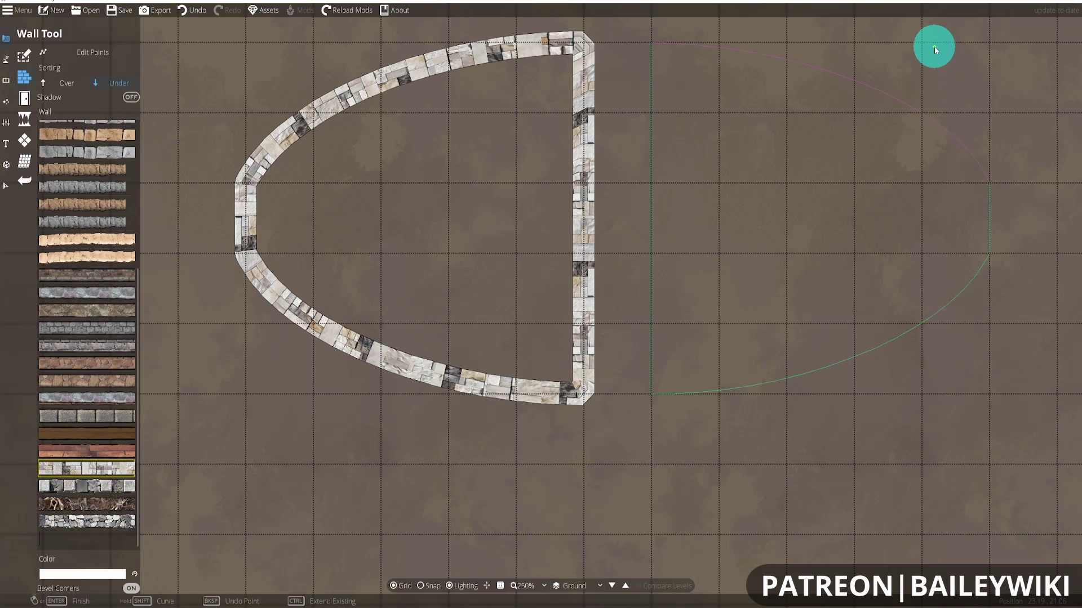
{"action": "left_click", "coordinate": [934, 46], "text": "shift"}
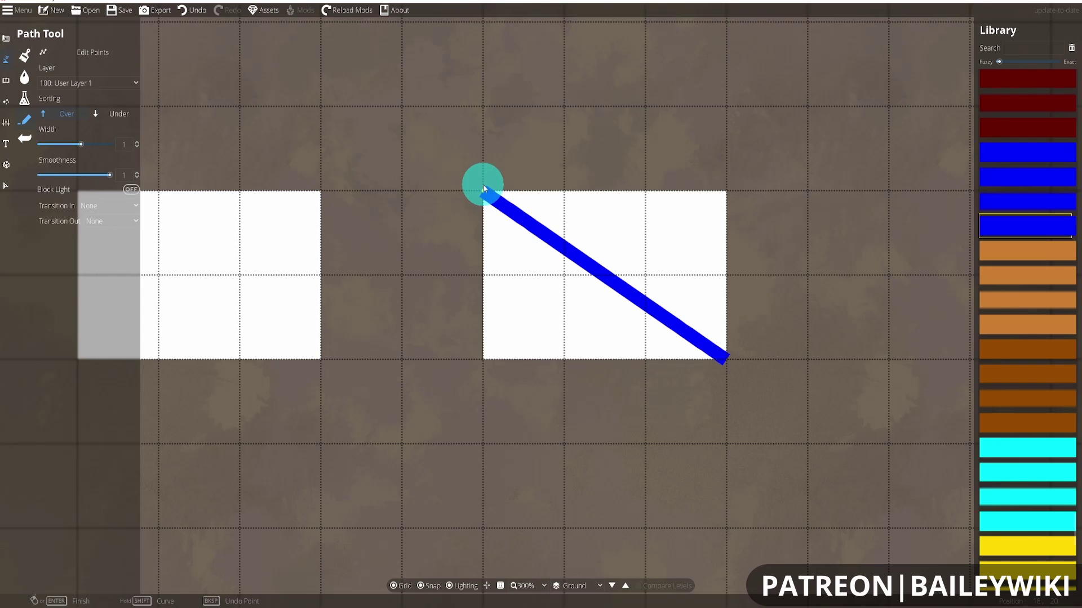
- Start a blue path at the left rectangle's bottom-right corner with a curved first segment
{"action": "left_click_drag", "start_coordinate": [389, 215], "coordinate": [530, 224]}
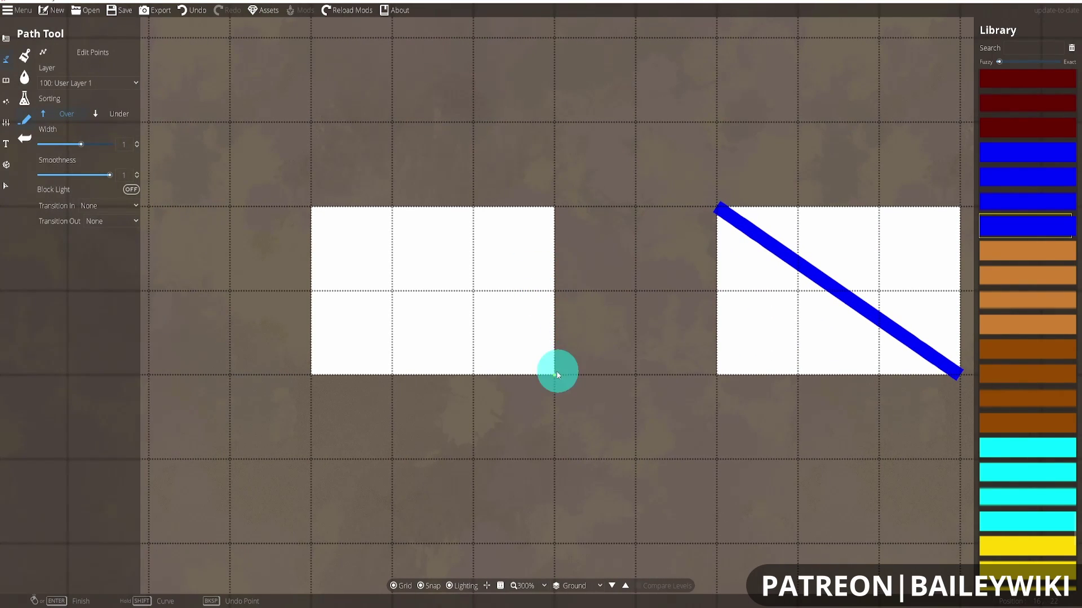
{"action": "left_click", "coordinate": [554, 374]}
{"action": "key", "text": "shift"}
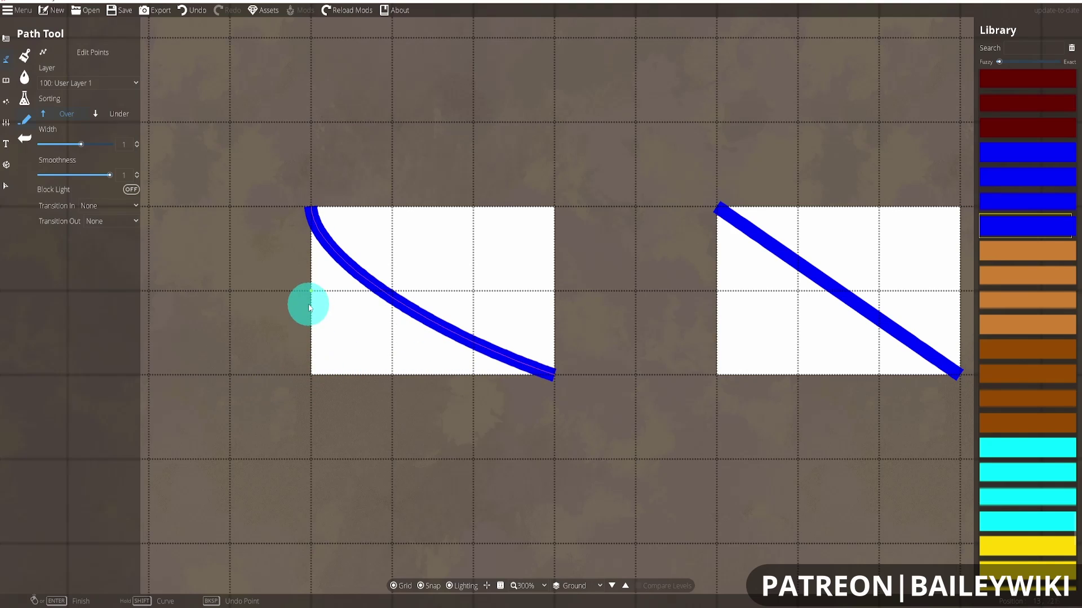
- Curve the blue path over the rectangle's top and back to its starting corner, closing the loop
{"action": "left_click", "coordinate": [313, 374], "text": "shift"}
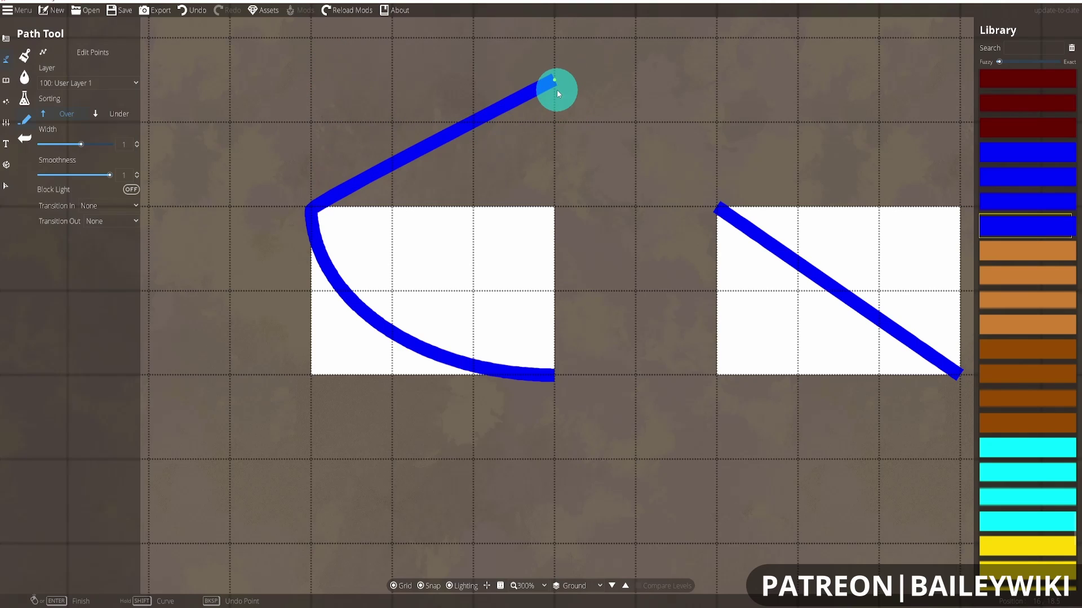
{"action": "left_click", "coordinate": [556, 87]}
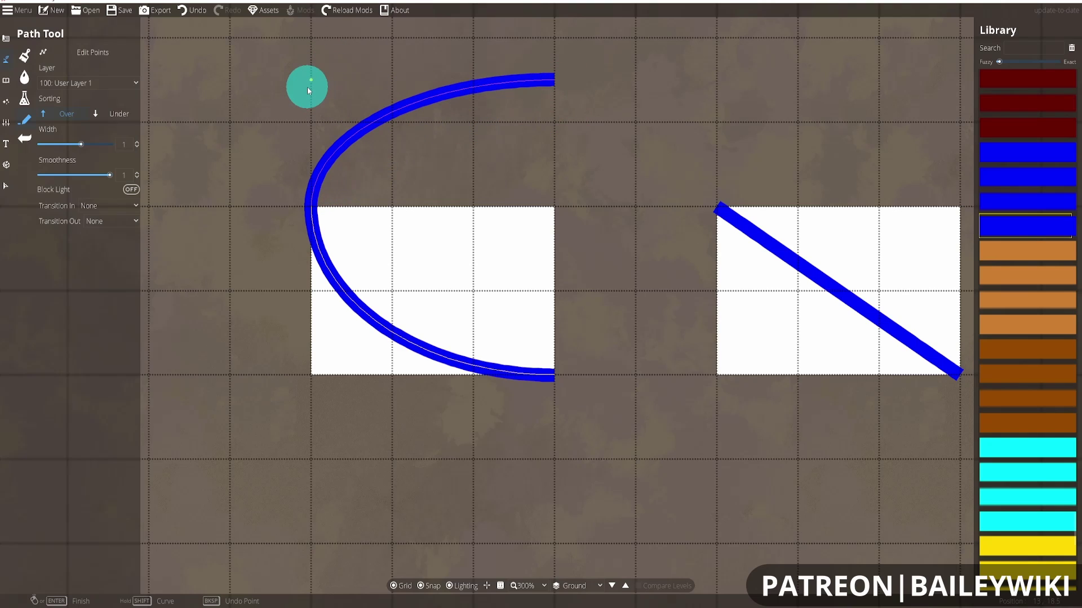
{"action": "left_click", "coordinate": [306, 87]}
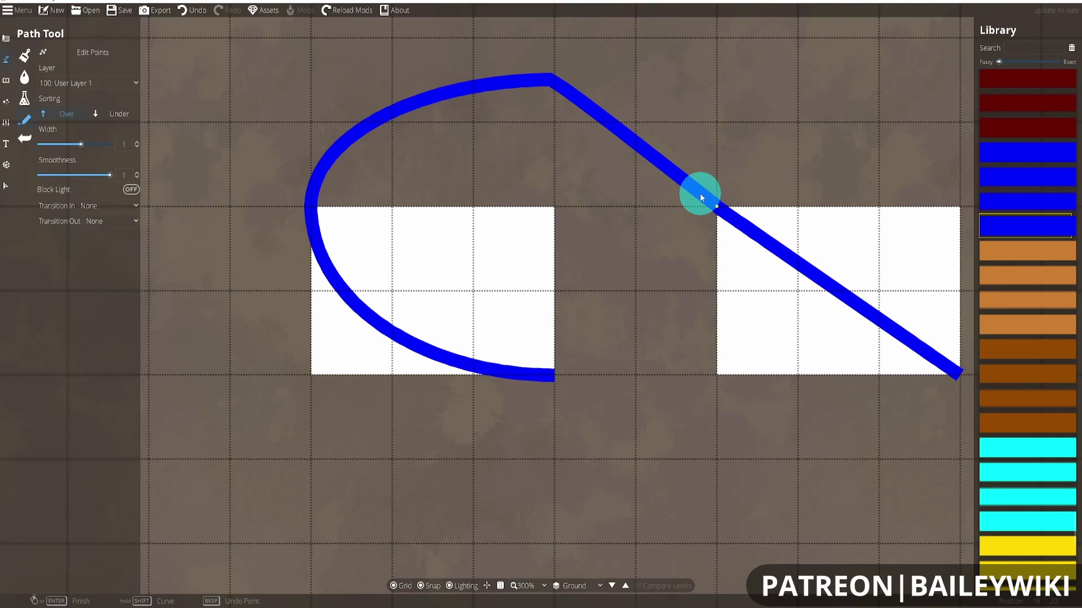
{"action": "left_click", "coordinate": [631, 195]}
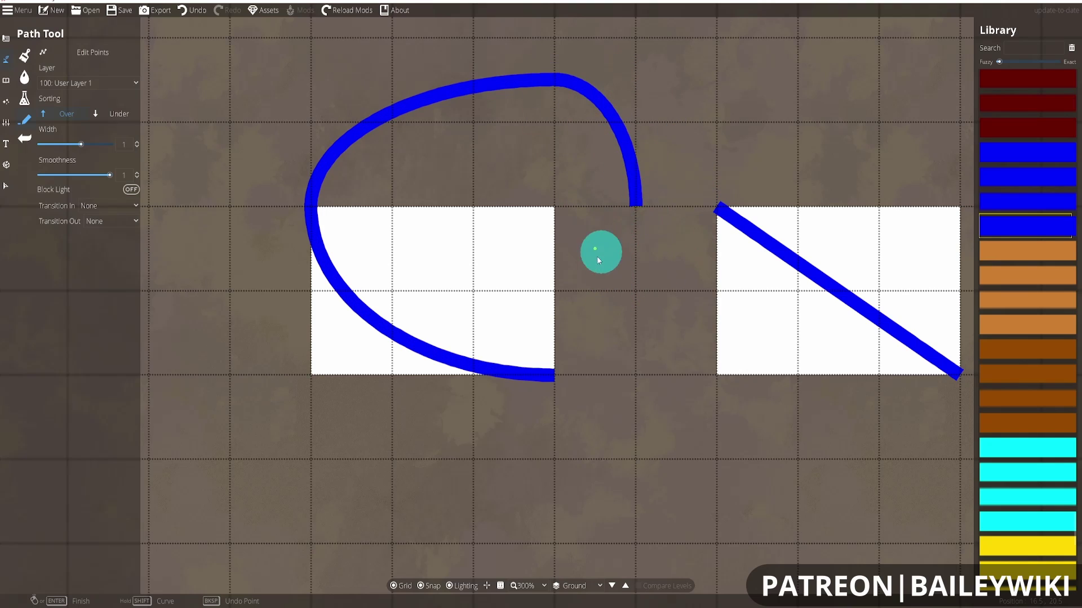
{"action": "left_click", "coordinate": [563, 363]}
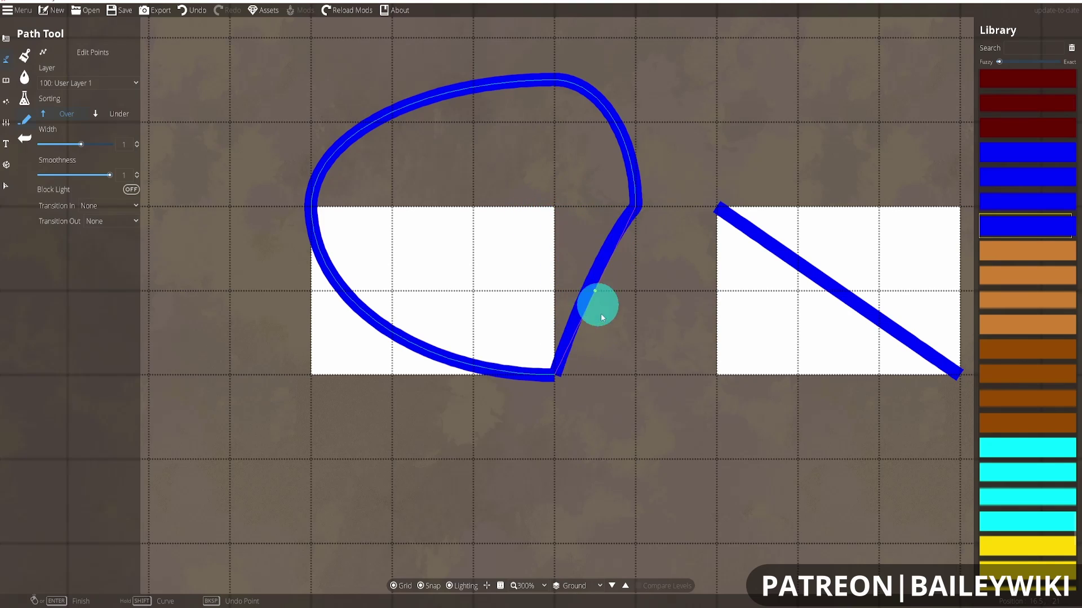
{"action": "right_click", "coordinate": [653, 381]}
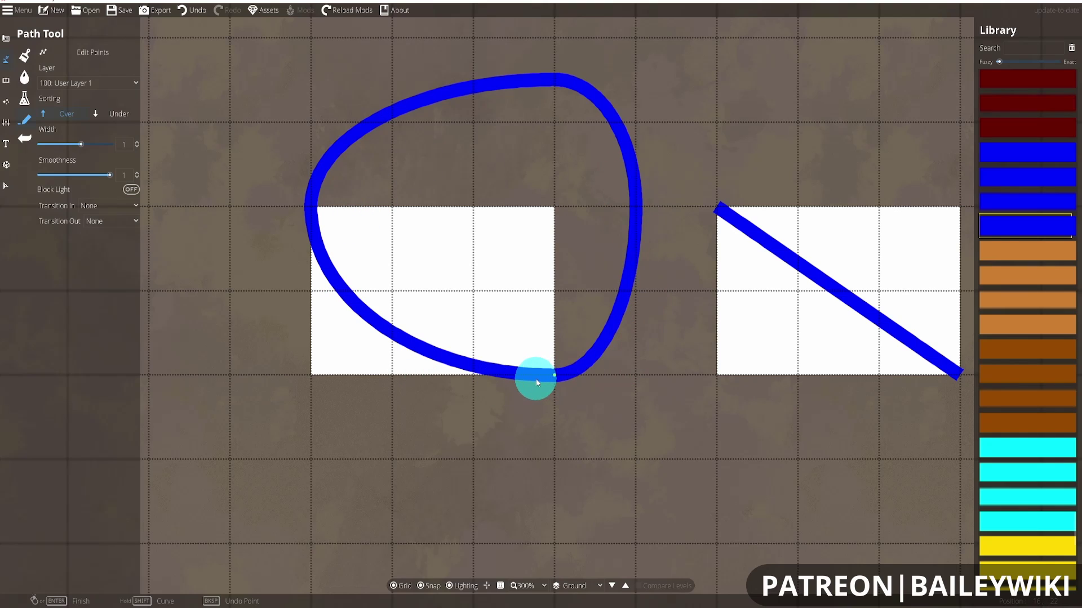
- Switch to the Pattern Shape Tool with the custom curved shape, viewing the empty ground below
{"action": "left_click", "coordinate": [8, 44]}
{"action": "left_click", "coordinate": [68, 138]}
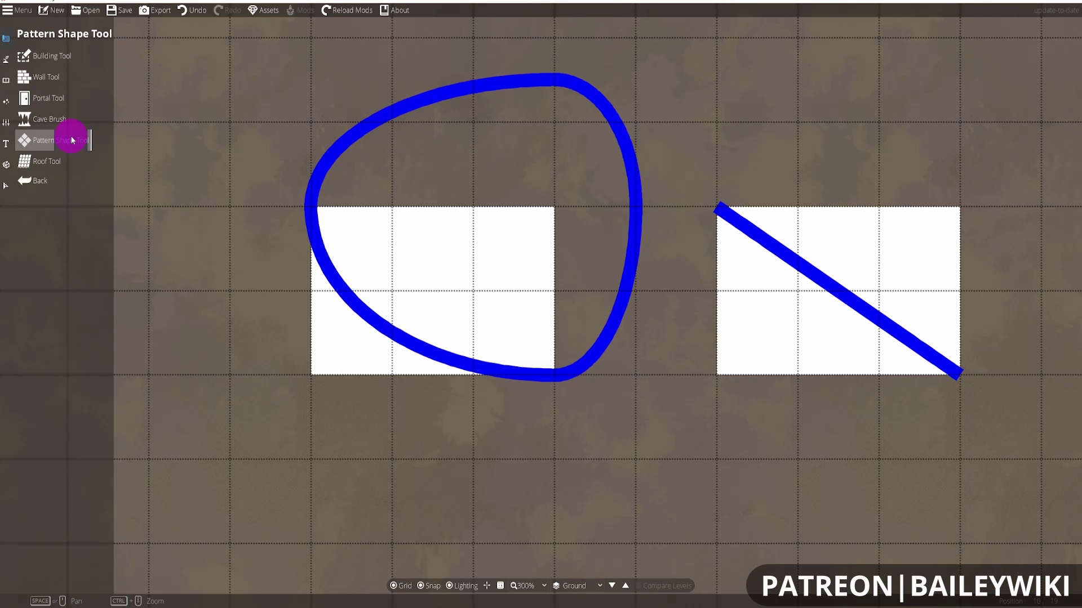
{"action": "left_click_drag", "start_coordinate": [462, 364], "coordinate": [445, 217]}
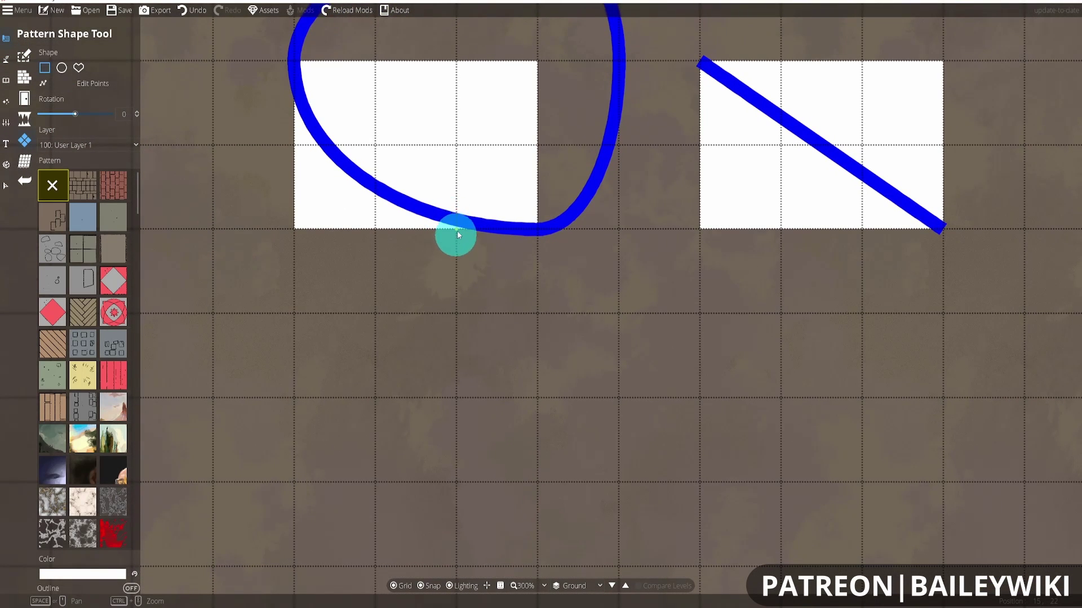
{"action": "scroll", "coordinate": [573, 278], "scroll_direction": "down", "scroll_amount": 1}
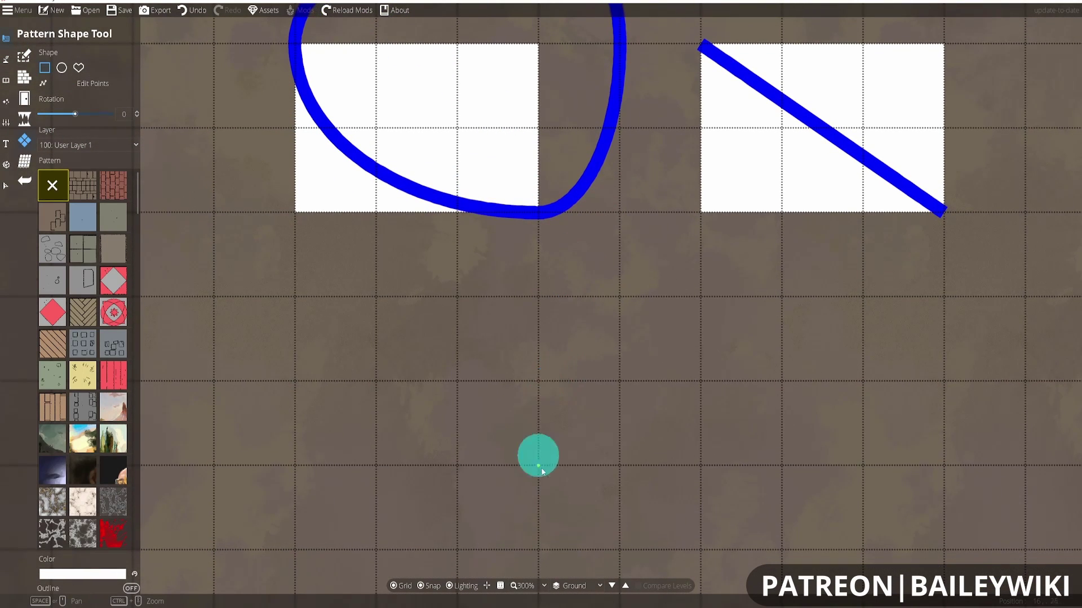
{"action": "left_click", "coordinate": [78, 68]}
- Draw a white, egg-shaped pattern shape with curved edges, closing it at the start point
{"action": "left_click", "coordinate": [531, 550]}
{"action": "left_click", "coordinate": [309, 381]}
{"action": "left_click", "coordinate": [302, 552]}
{"action": "left_click", "coordinate": [541, 297]}
{"action": "left_click_drag", "start_coordinate": [373, 324], "coordinate": [560, 304]}
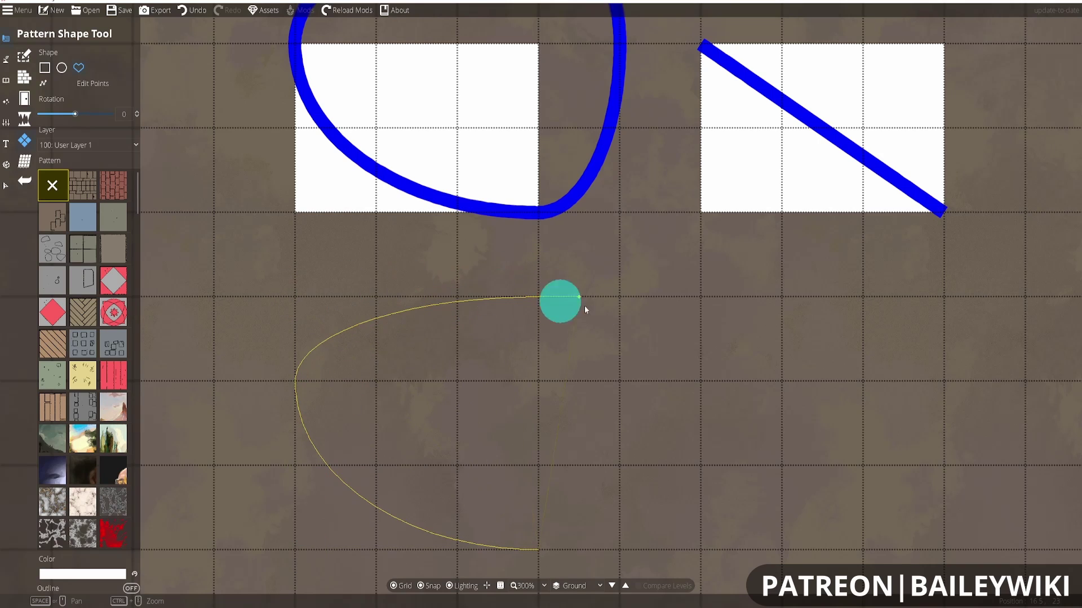
{"action": "left_click_drag", "start_coordinate": [623, 466], "coordinate": [633, 304]}
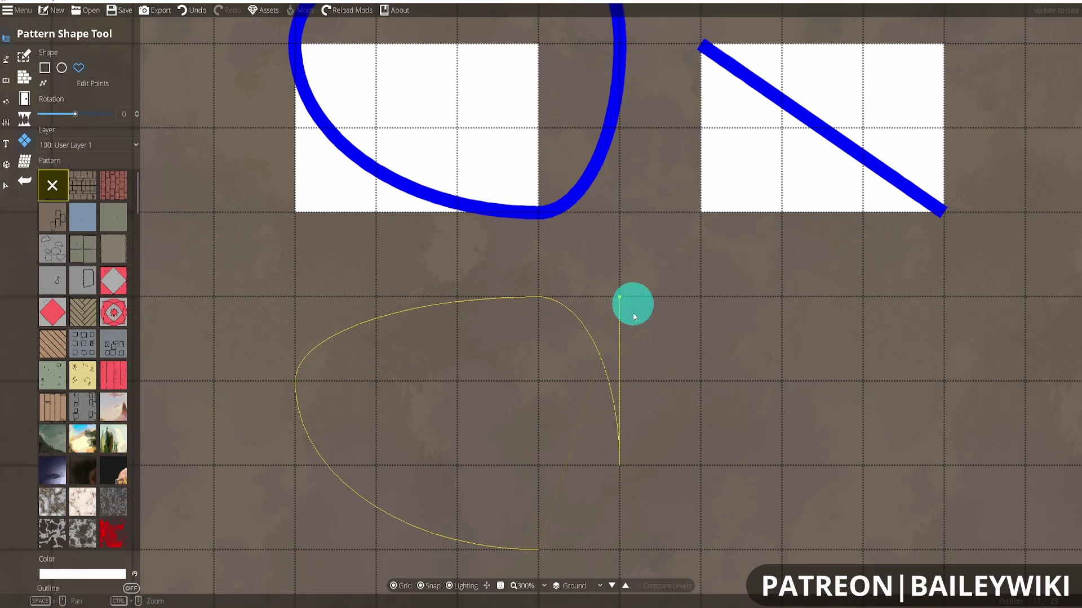
{"action": "left_click", "coordinate": [627, 546]}
- Centre the new white shape in view and hide the map grid
{"action": "scroll", "coordinate": [511, 362], "scroll_direction": "up", "scroll_amount": 3}
{"action": "left_click_drag", "start_coordinate": [524, 341], "coordinate": [590, 305]}
{"action": "key", "text": "g"}
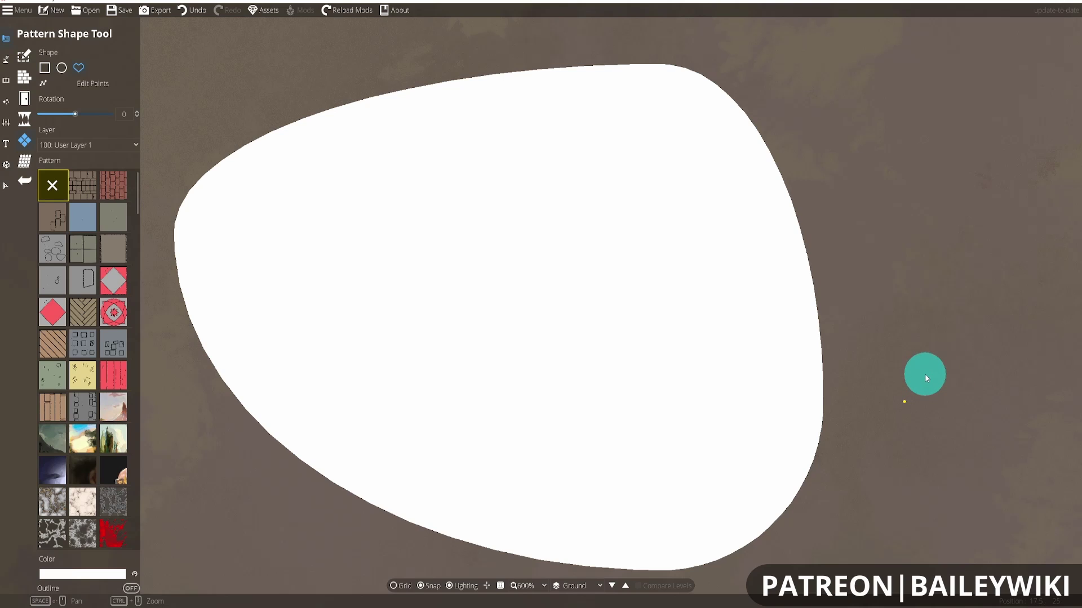
- Undo the white egg-shaped pattern shape with Ctrl+Z
{"action": "key", "text": "ctrl+z"}
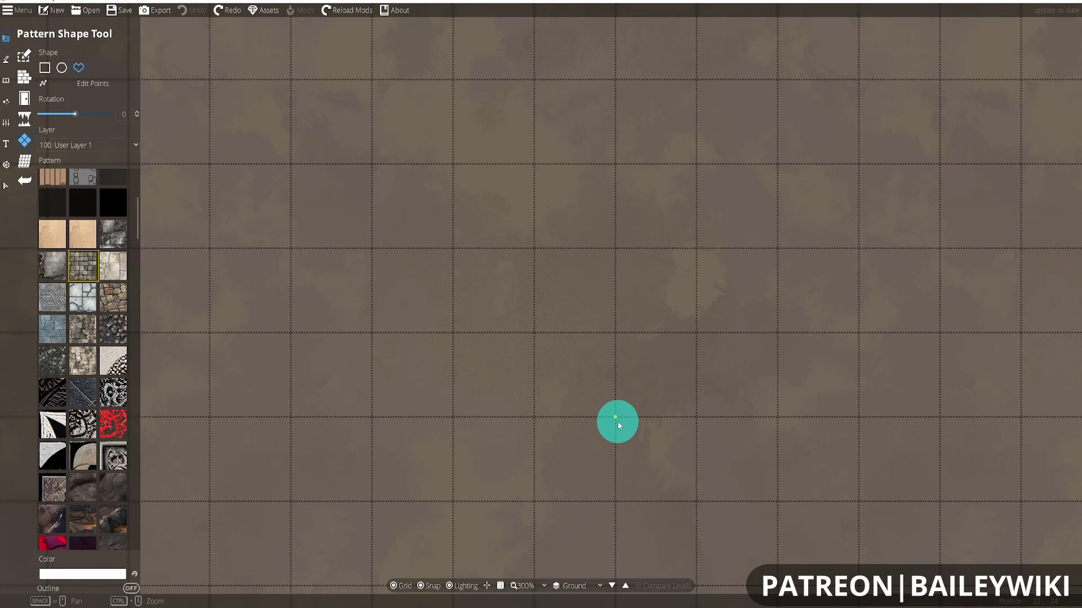
- Draw a cobblestone half-circle shape with a curved left edge
{"action": "left_click", "coordinate": [618, 421]}
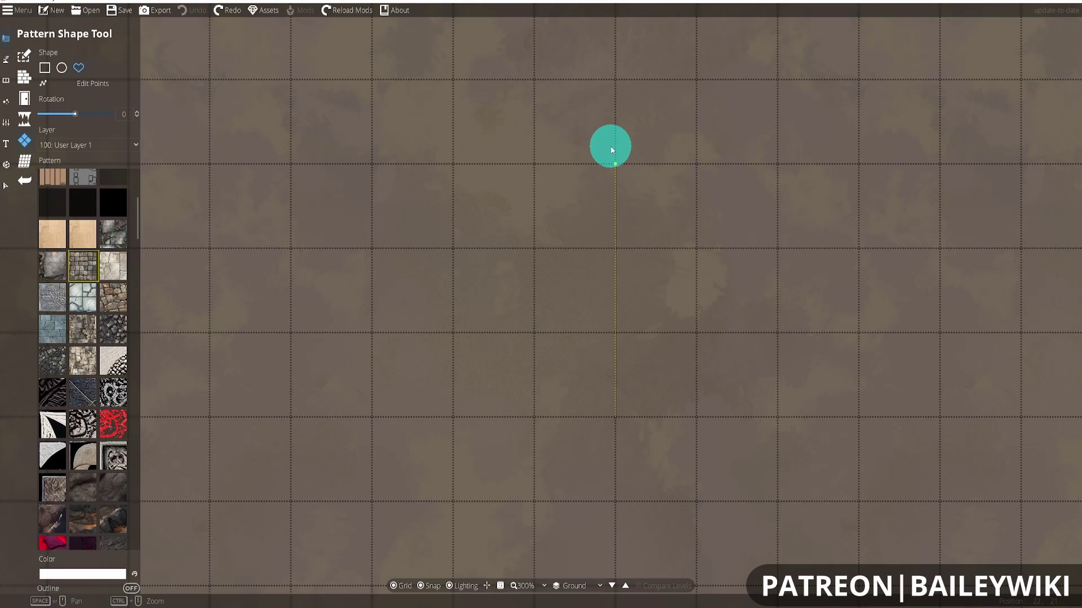
{"action": "left_click", "coordinate": [613, 89]}
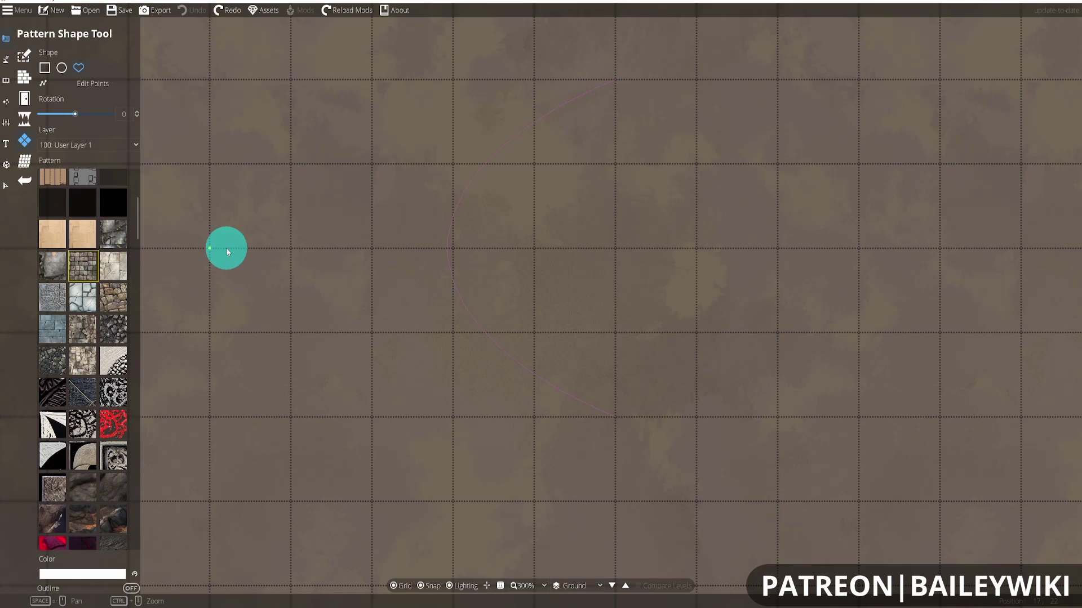
{"action": "left_click", "coordinate": [227, 248]}
{"action": "left_click", "coordinate": [608, 415]}
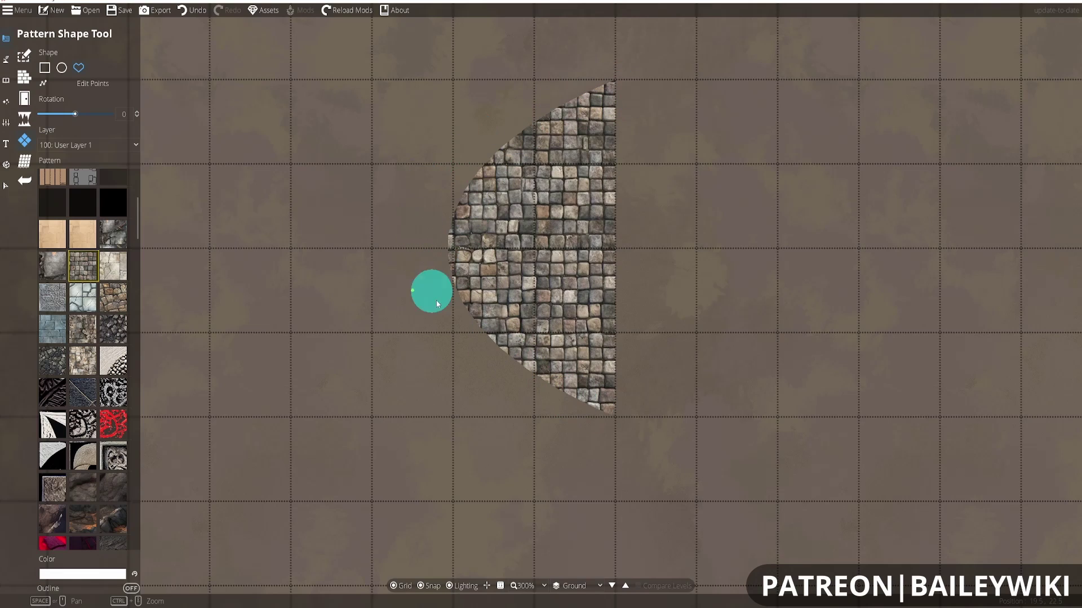
- Draw a large sandstone circle over it, then undo both the circle and the half-circle
{"action": "left_click", "coordinate": [61, 68]}
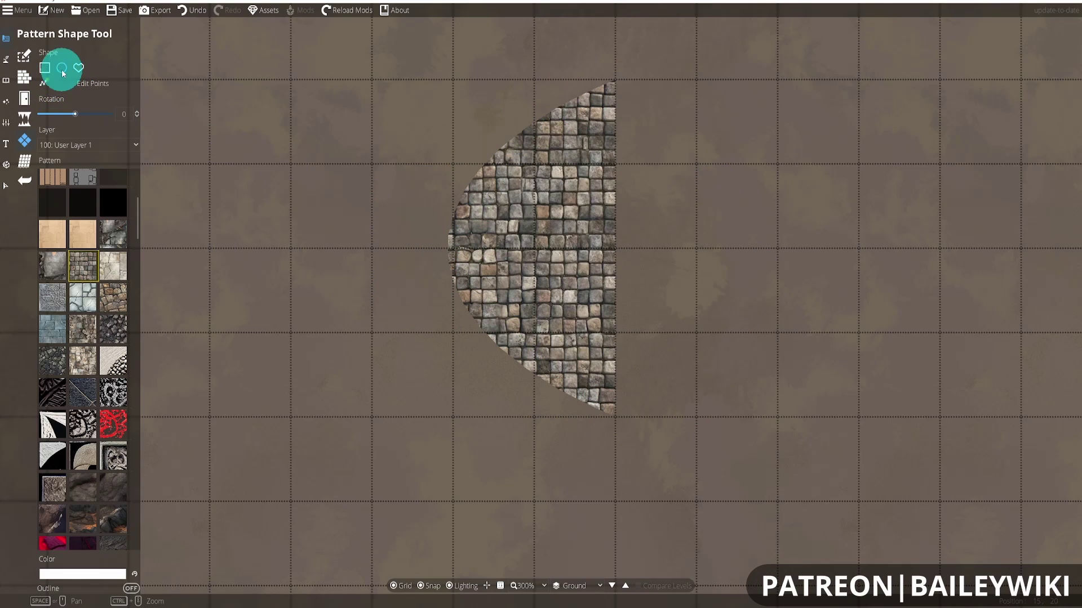
{"action": "left_click", "coordinate": [73, 237]}
{"action": "left_click_drag", "start_coordinate": [454, 90], "coordinate": [820, 417]}
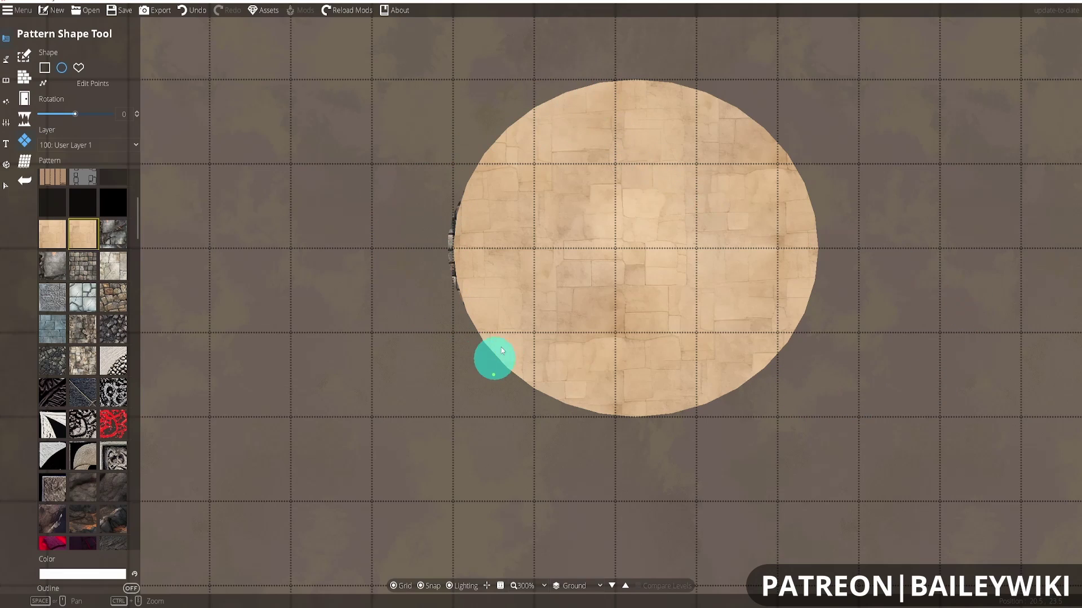
{"action": "key", "text": "ctrl+z"}
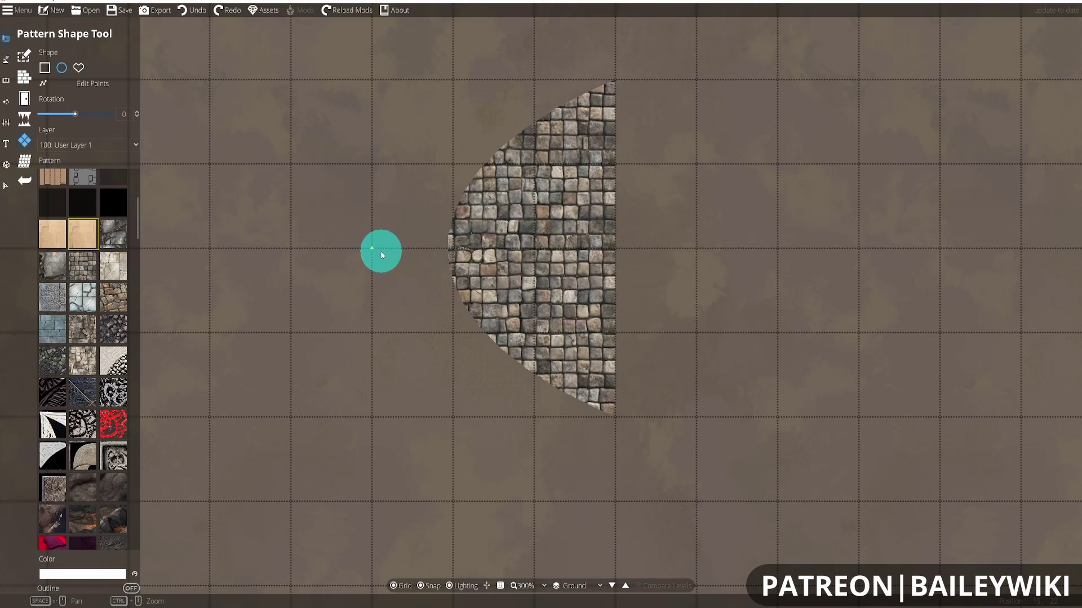
{"action": "key", "text": "ctrl+z"}
- Start a new cobblestone custom shape at a grid intersection
{"action": "left_click", "coordinate": [83, 263]}
{"action": "left_click", "coordinate": [78, 67]}
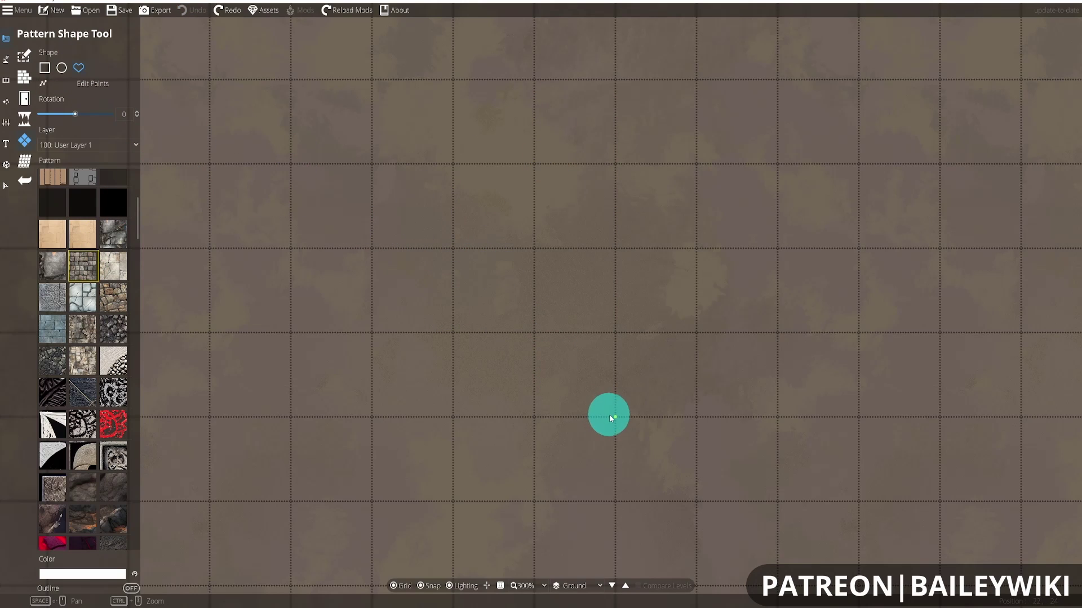
{"action": "left_click", "coordinate": [613, 415]}
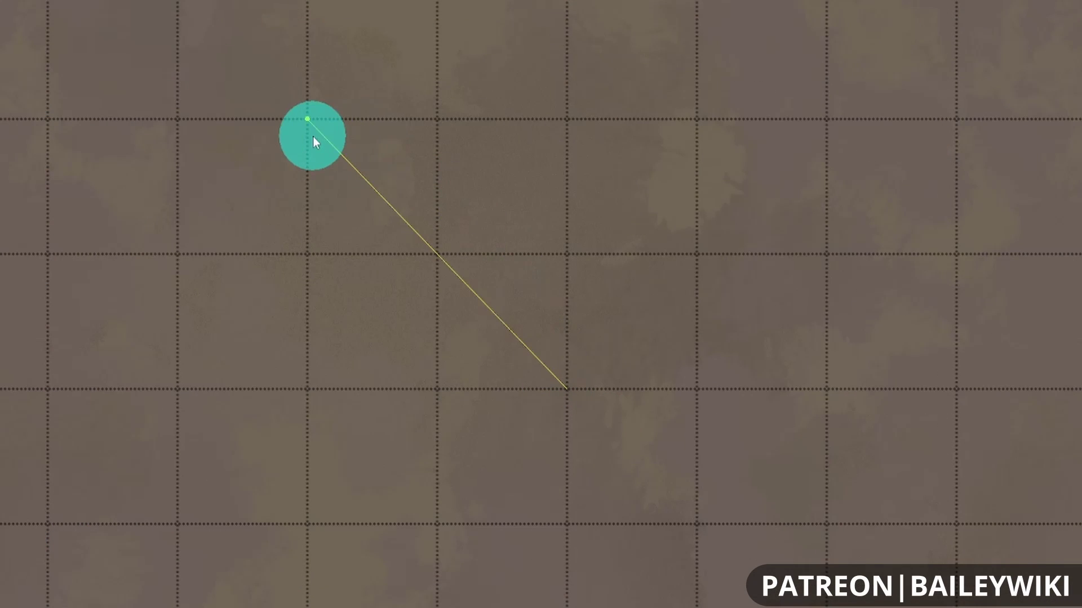